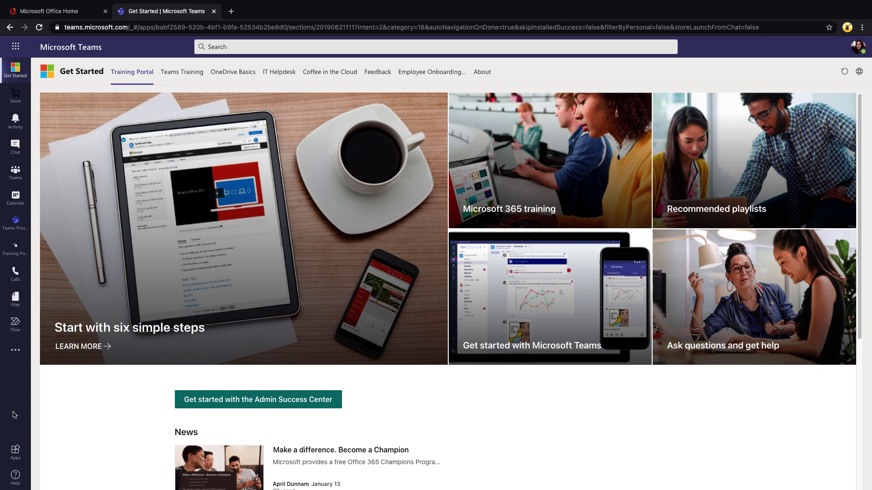
# Search the added apps for 'flow' and open the Flow app's details.
pyautogui.click(17, 358)
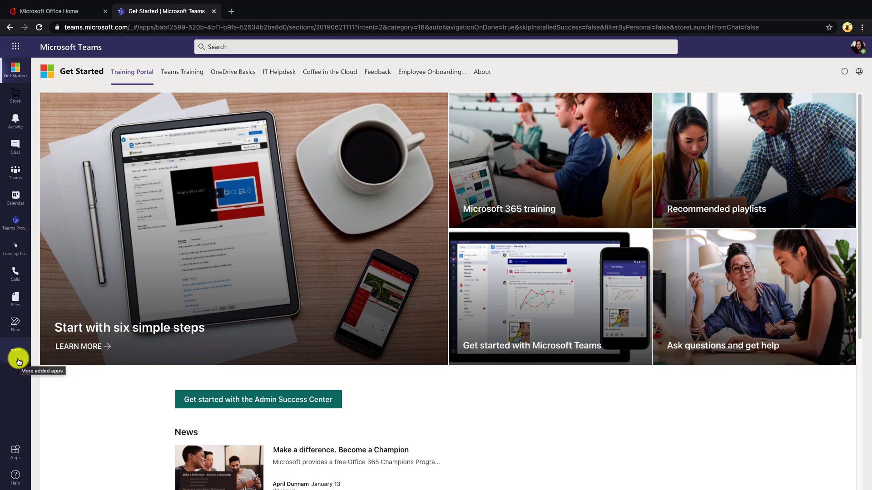
pyautogui.click(18, 361)
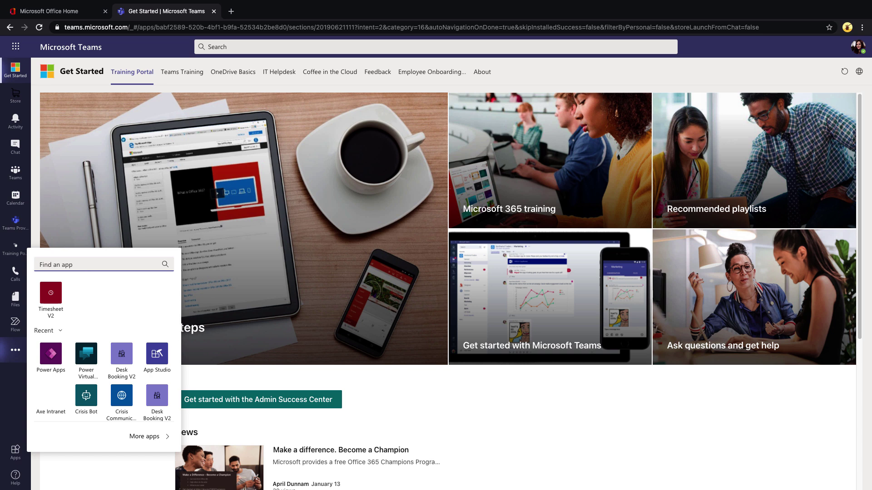
pyautogui.write('power autom')
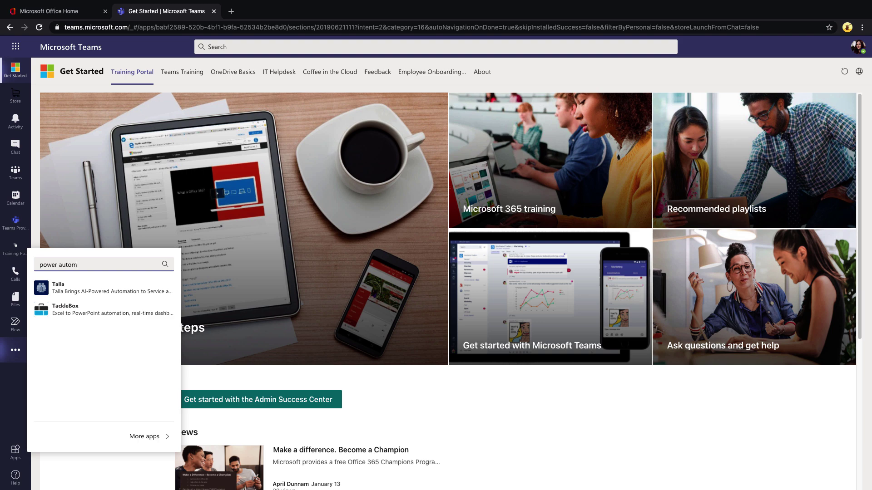
pyautogui.press('BackSpace')
pyautogui.press('BackSpace')
pyautogui.press('BackSpace')
pyautogui.press('BackSpace')
pyautogui.press('BackSpace')
pyautogui.press('BackSpace')
pyautogui.press('BackSpace')
pyautogui.press('BackSpace')
pyautogui.press('BackSpace')
pyautogui.press('BackSpace')
pyautogui.press('BackSpace')
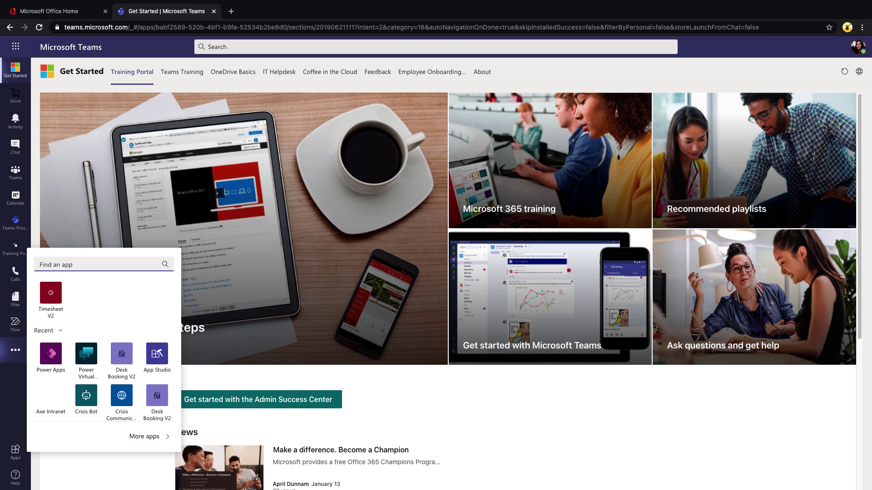
pyautogui.write('flow')
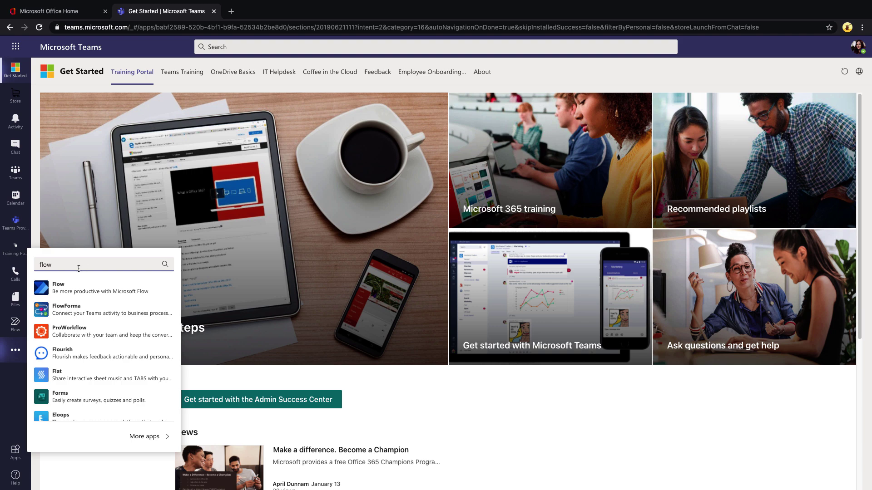
pyautogui.click(86, 288)
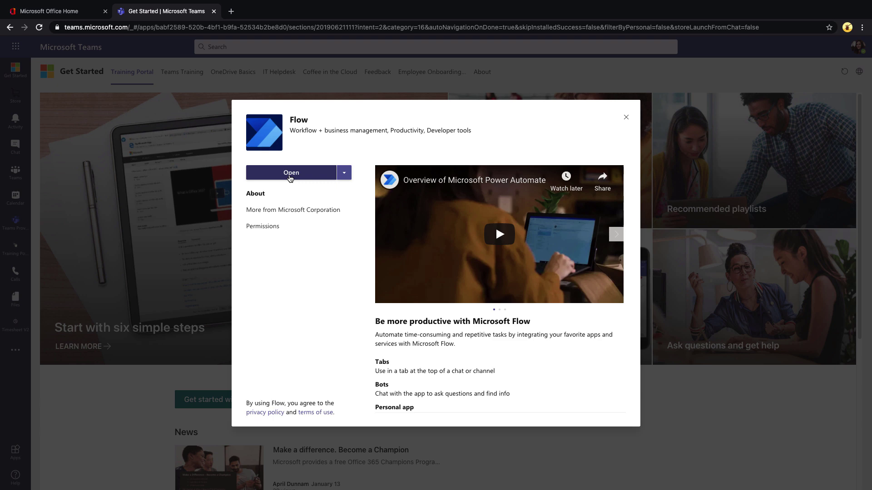
# Open the Flow app and filter its list to All flows, then back to Microsoft Teams flows.
pyautogui.click(285, 176)
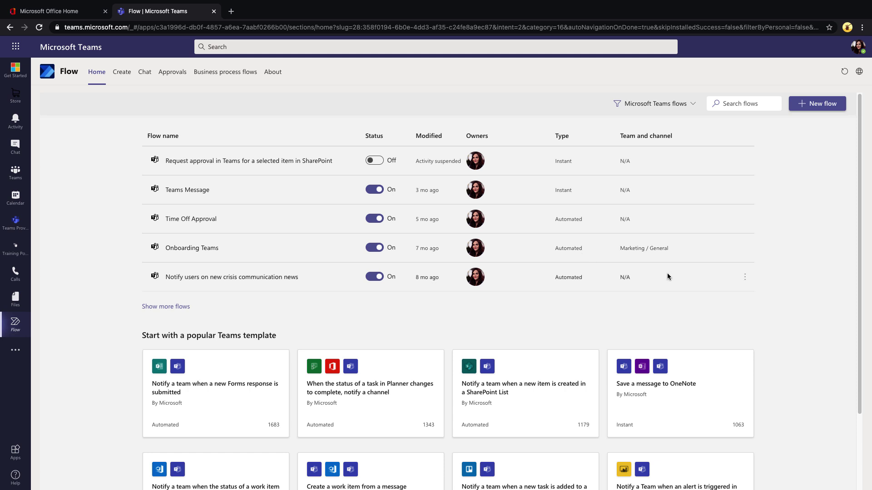
pyautogui.click(692, 107)
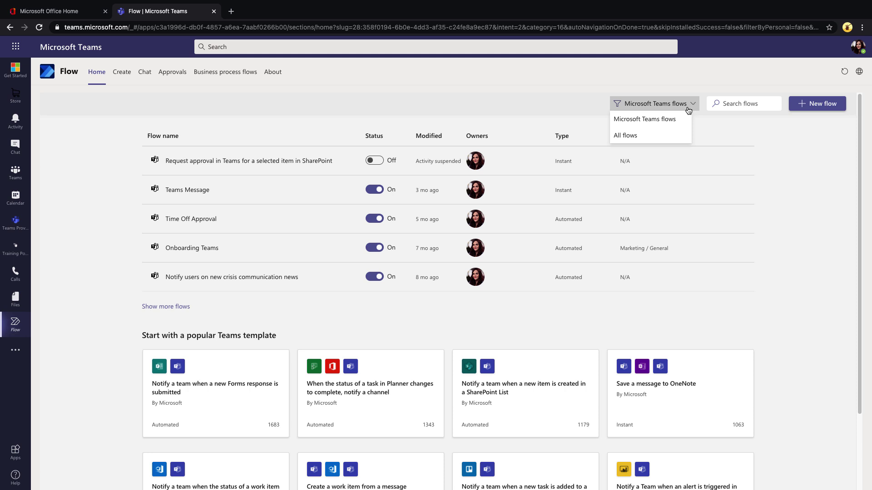
pyautogui.click(666, 135)
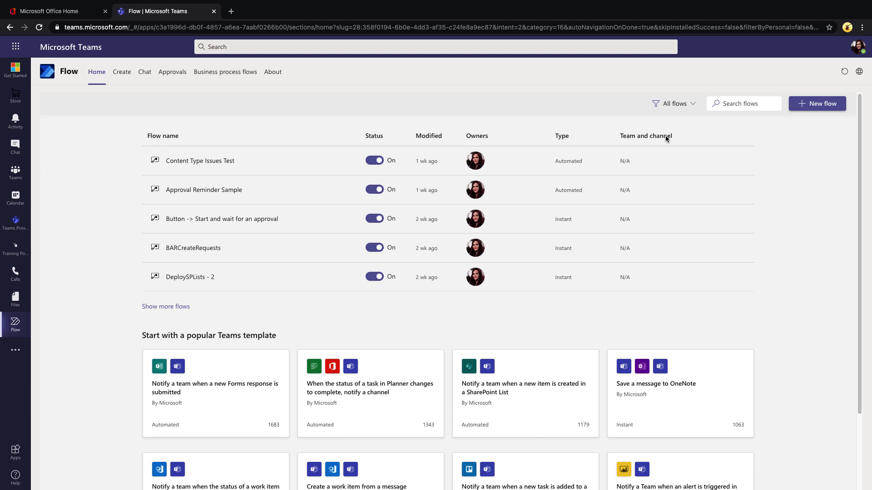
pyautogui.click(669, 102)
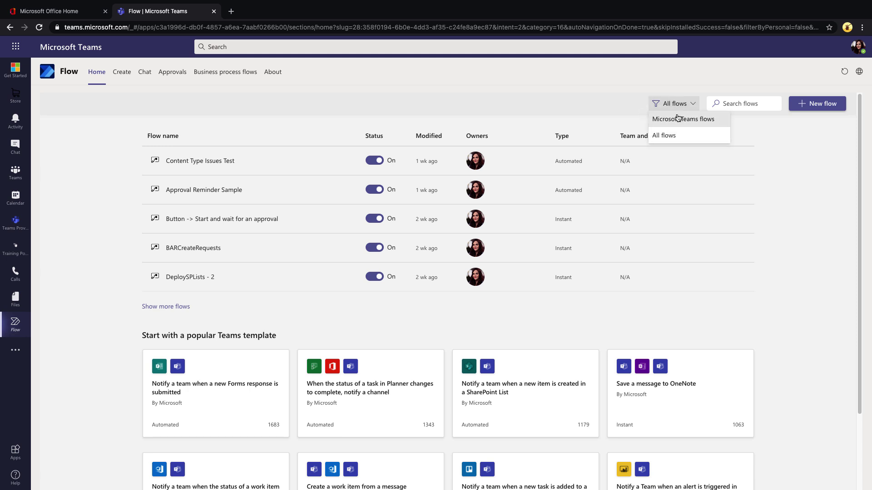
pyautogui.click(678, 118)
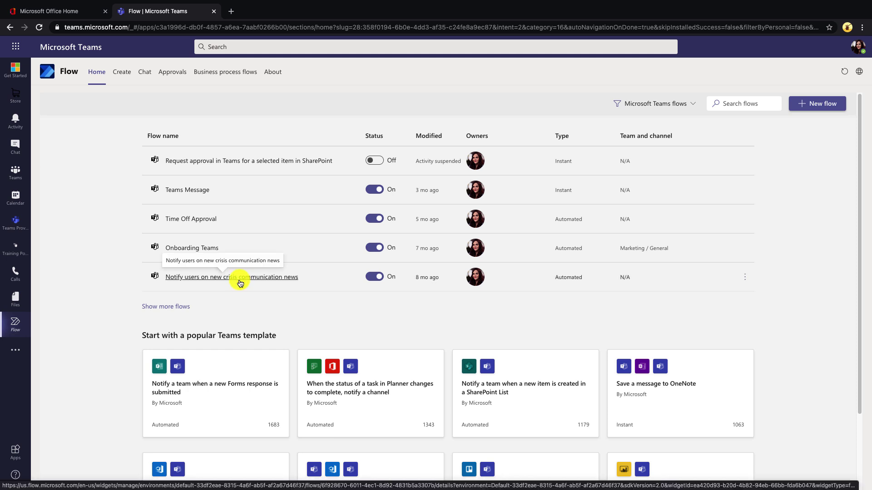
# Open the Time Off Approval flow and view its steps in edit mode.
pyautogui.click(194, 221)
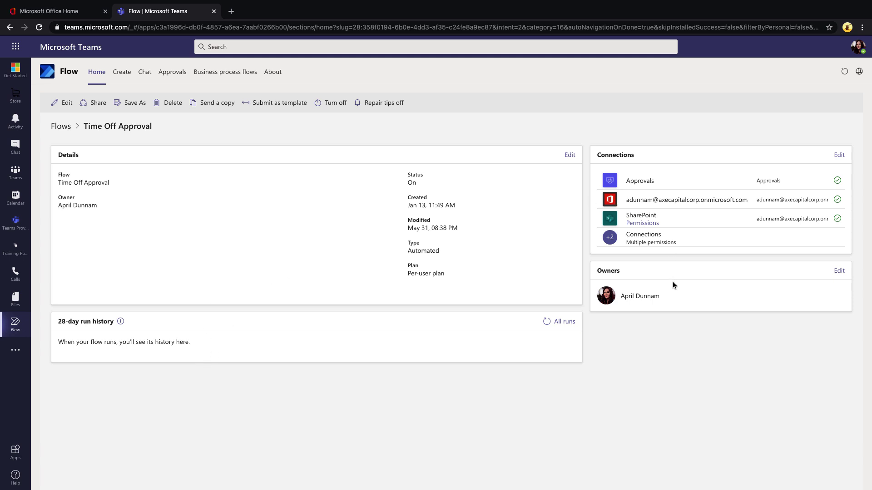
pyautogui.click(62, 103)
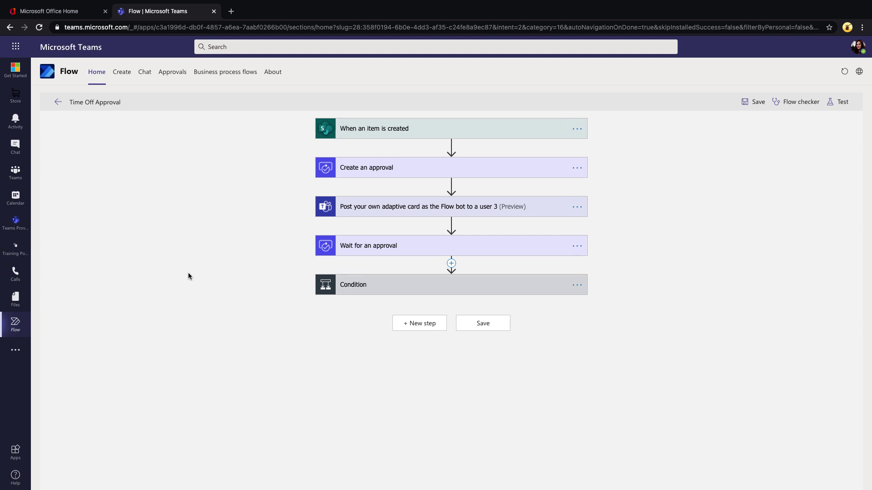
# On the Create tab, start the 'Notify a team when a new Forms response is submitted' template.
pyautogui.click(120, 81)
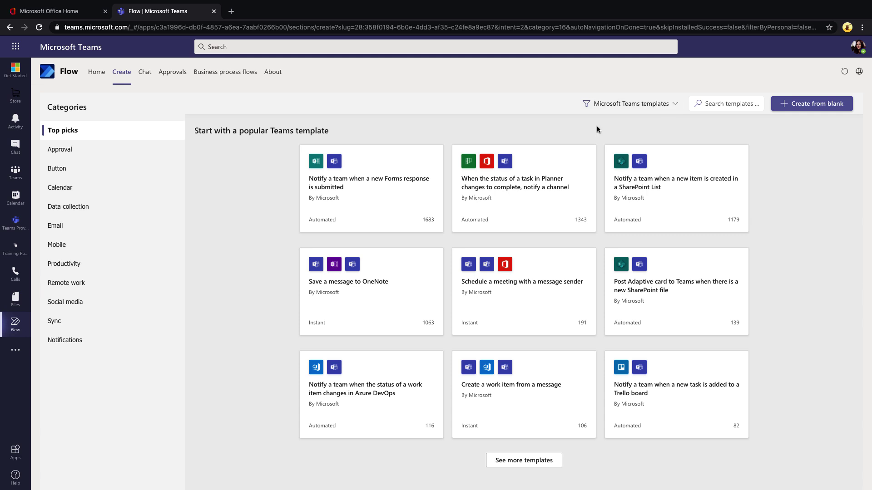
pyautogui.click(658, 111)
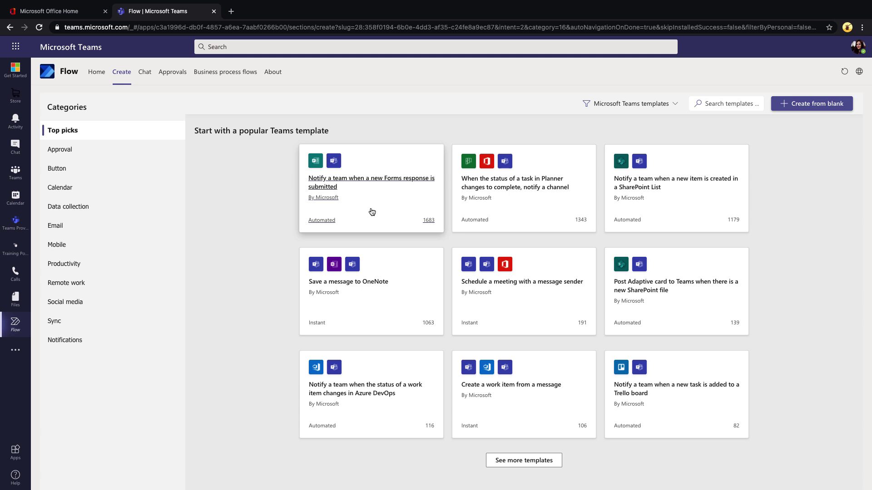
pyautogui.click(351, 196)
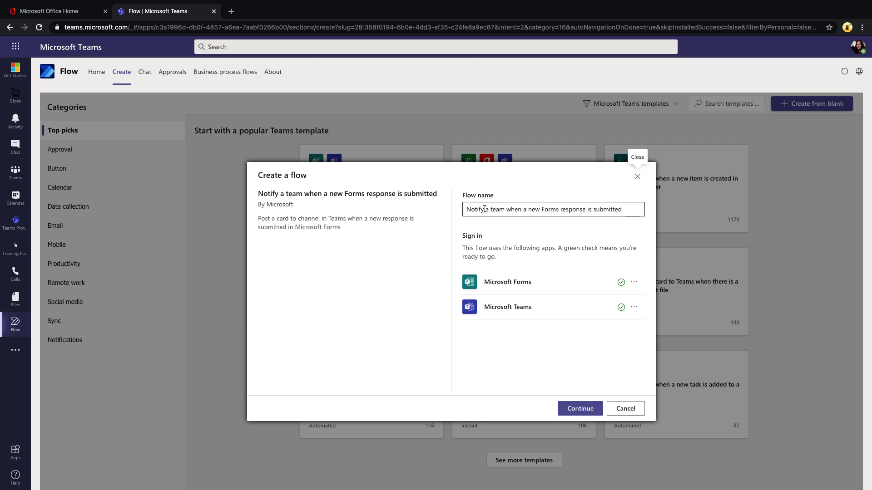
# Rename the new flow to 'Event Reg to Teams' and continue to its settings.
pyautogui.click(500, 208)
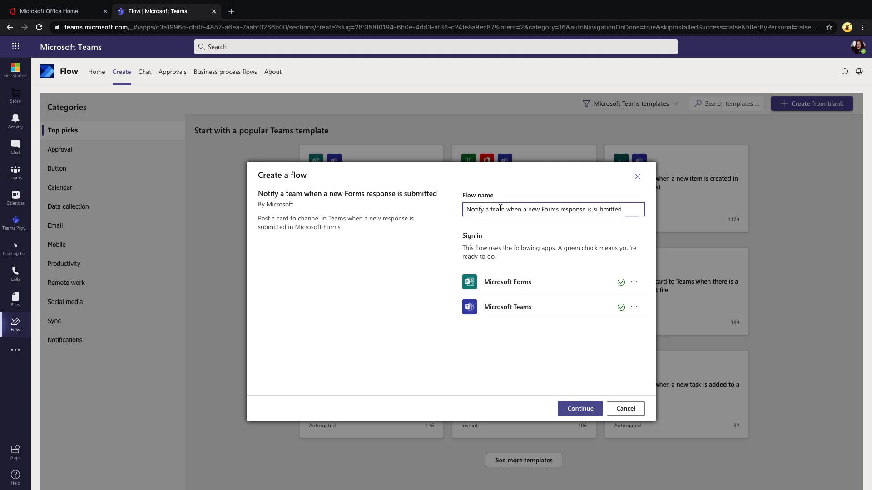
pyautogui.hotkey('ctrl', 'a')
pyautogui.write('Survey to Teams')
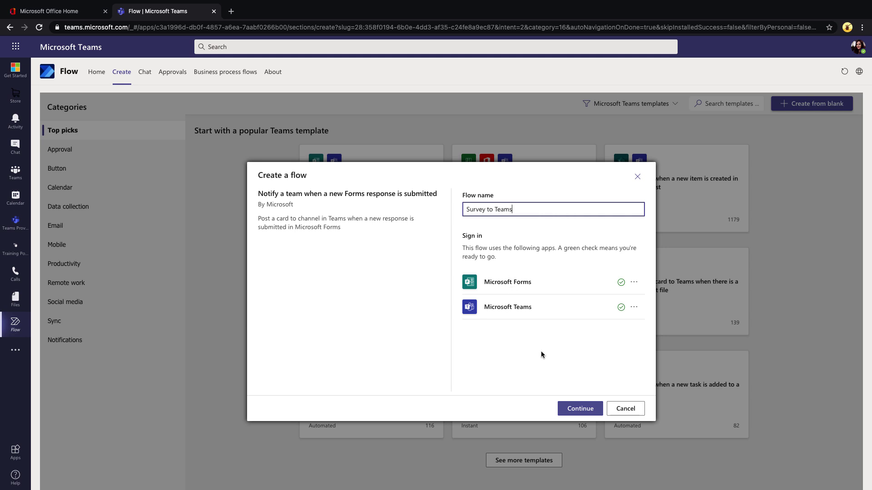
pyautogui.click(585, 412)
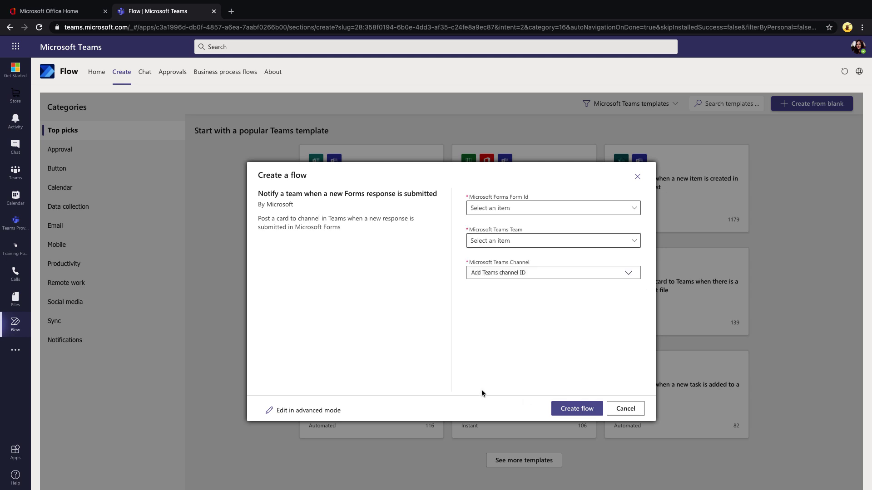
# Choose the Event Registration form, the Marketing team and the General channel.
pyautogui.click(618, 210)
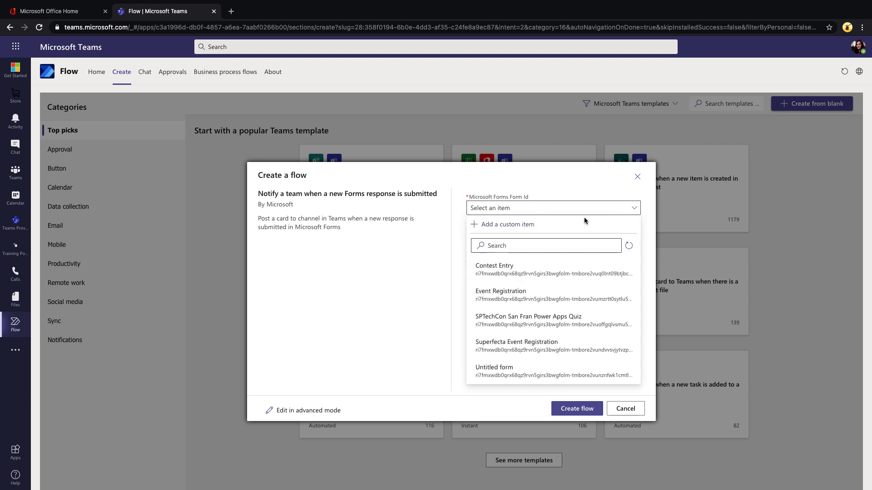
pyautogui.click(555, 294)
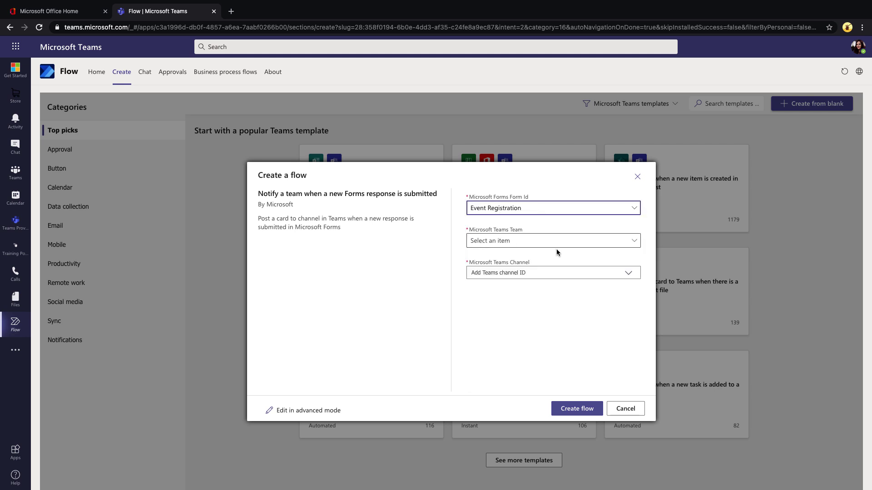
pyautogui.click(593, 241)
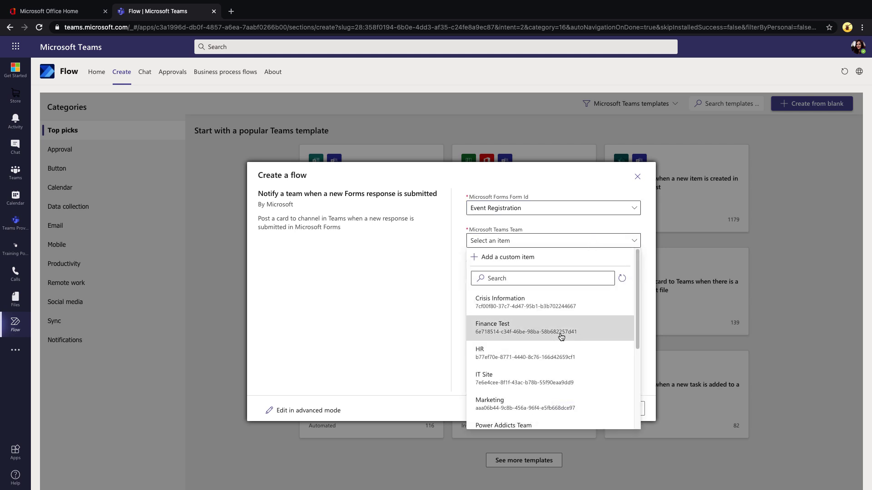
pyautogui.click(518, 407)
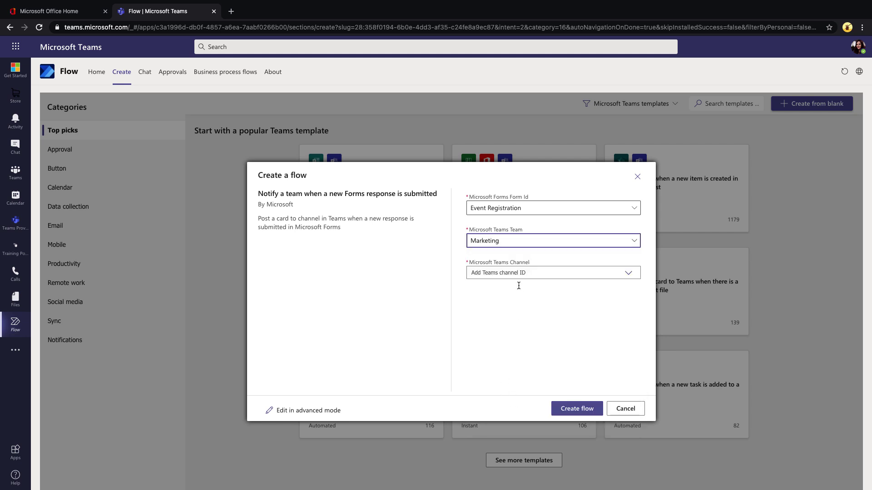
pyautogui.click(631, 277)
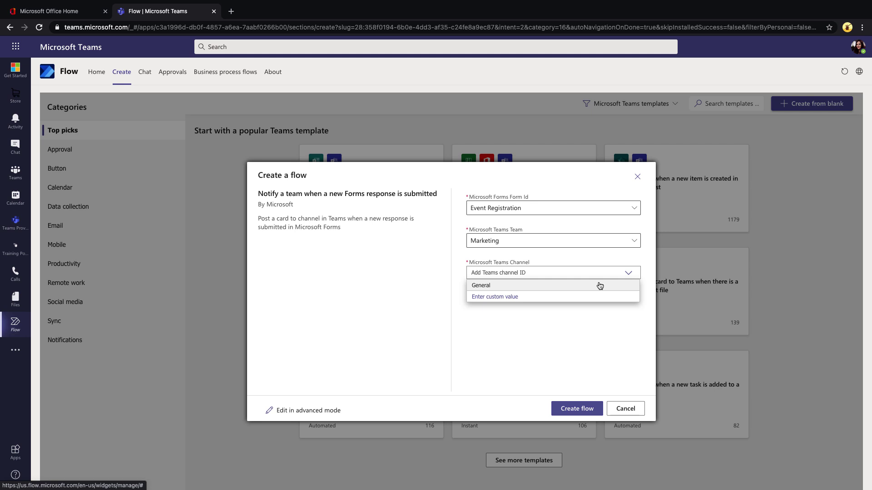
pyautogui.click(598, 287)
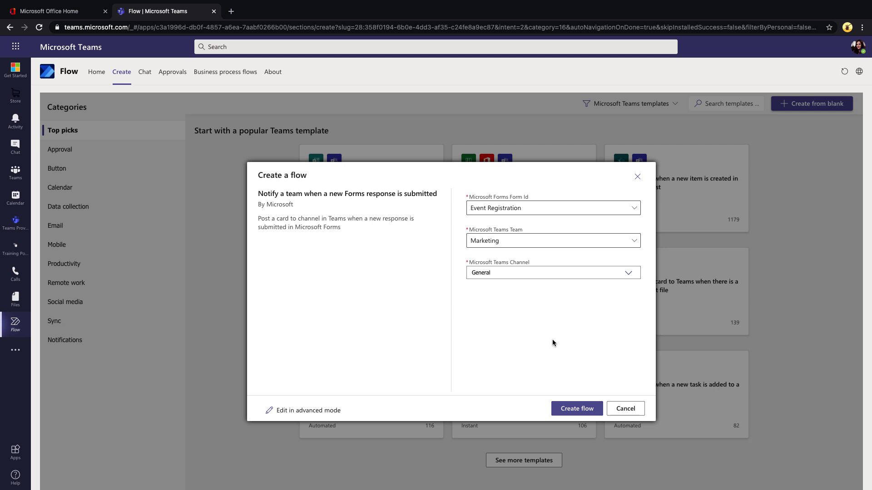
pyautogui.click(310, 411)
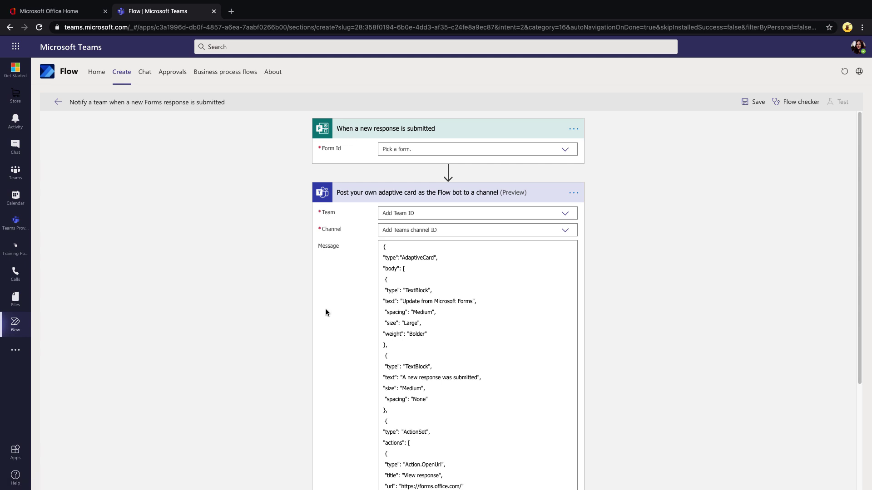
pyautogui.click(58, 103)
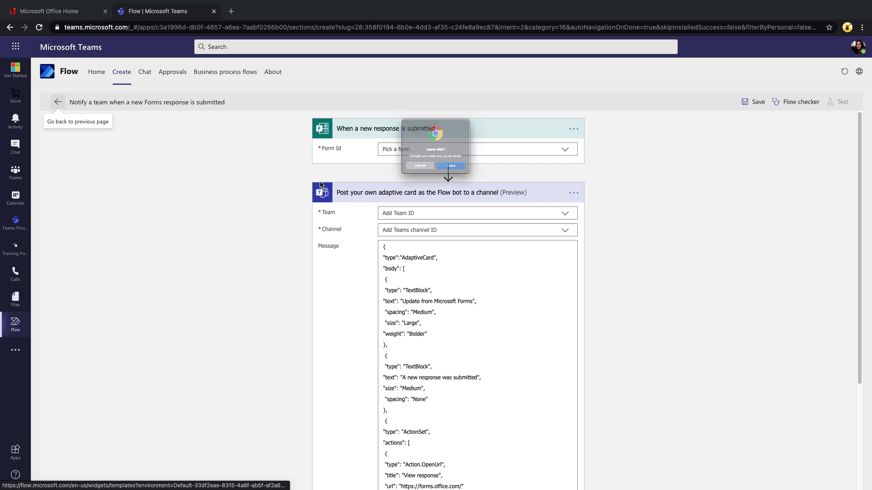
pyautogui.click(460, 179)
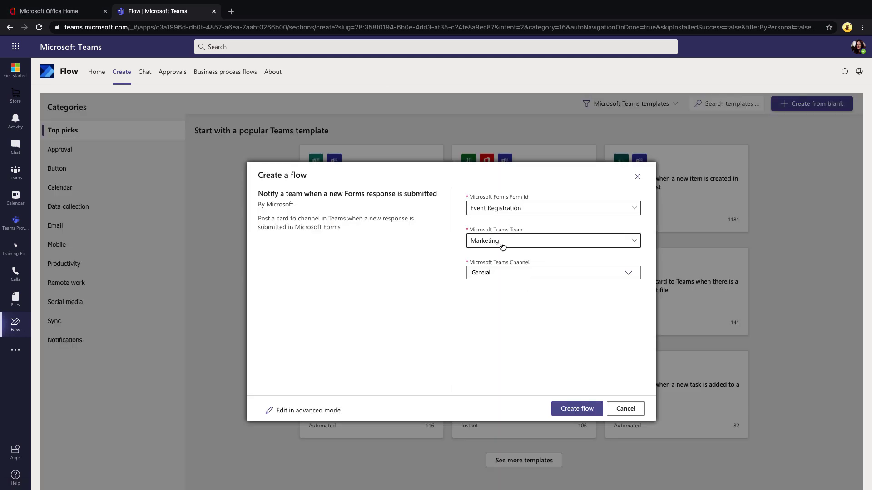
# Create the flow, dismiss the confirmation and return to the Home flows list.
pyautogui.click(581, 414)
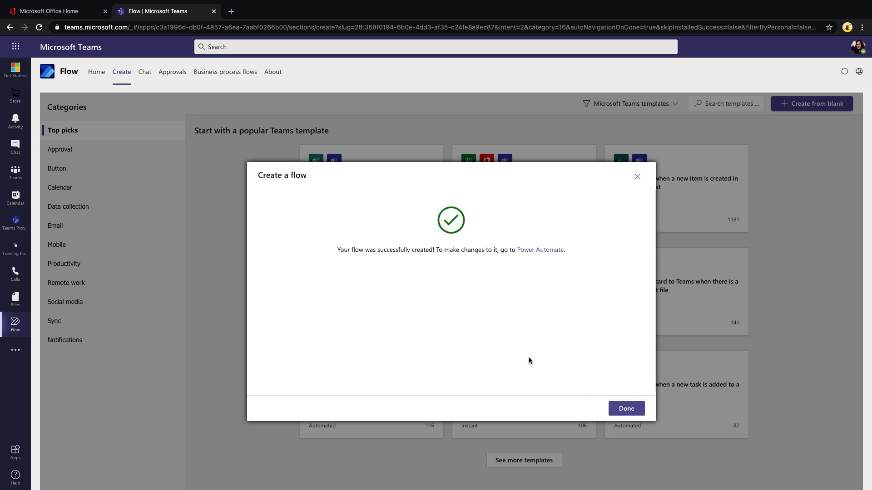
pyautogui.click(627, 409)
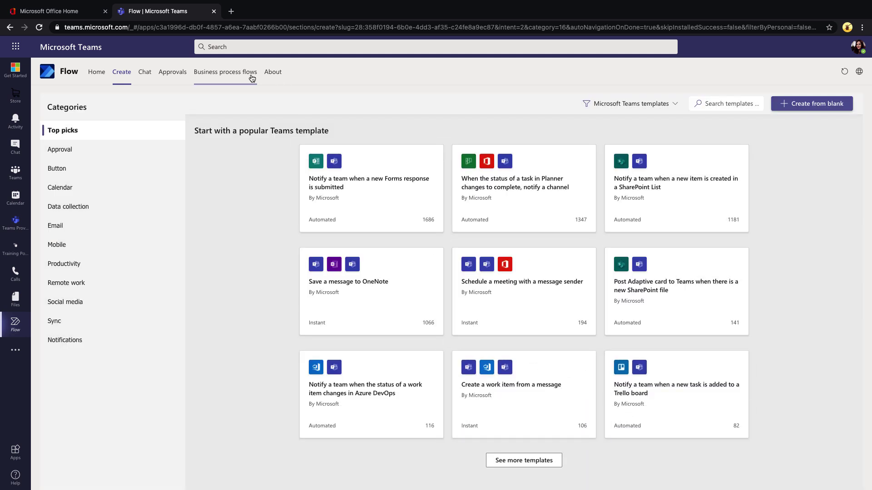
pyautogui.click(95, 74)
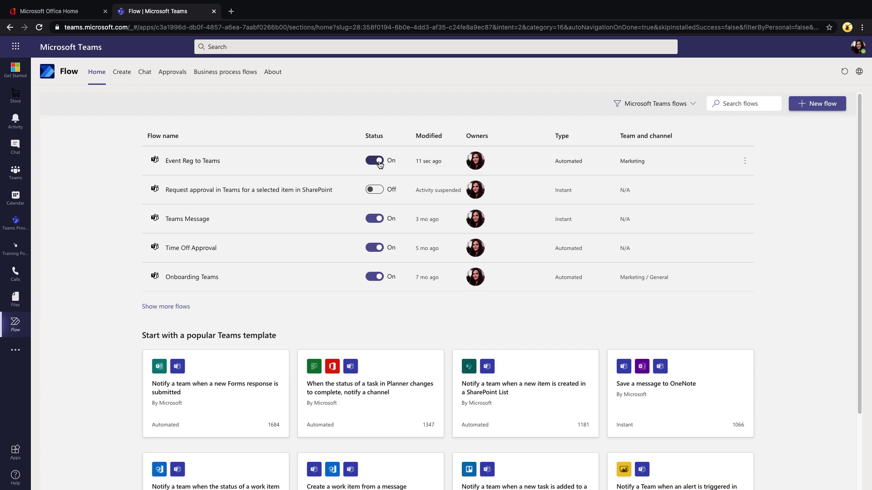
# In a new browser tab, enter the registrant's first name, last name, e-mail and job title 'PTA'.
pyautogui.click(231, 12)
pyautogui.click(513, 221)
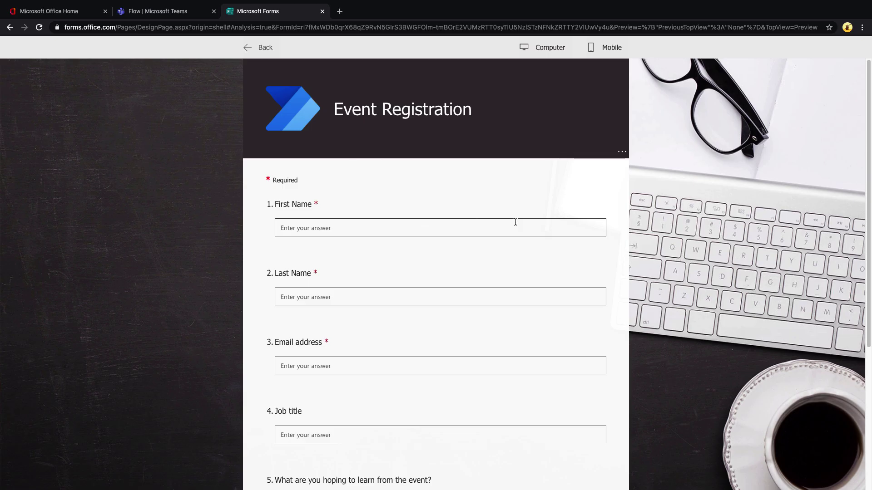
pyautogui.press('Tab')
pyautogui.press('Tab')
pyautogui.write('test@test.com')
pyautogui.press('Tab')
pyautogui.write('PTA')
# Answer 'To learn about Power Automate for Teams!' for what they hope to learn, and submit.
pyautogui.scroll(-5, 499, 288)
pyautogui.click(412, 302)
pyautogui.write('To learn about Power Automate for Teams!')
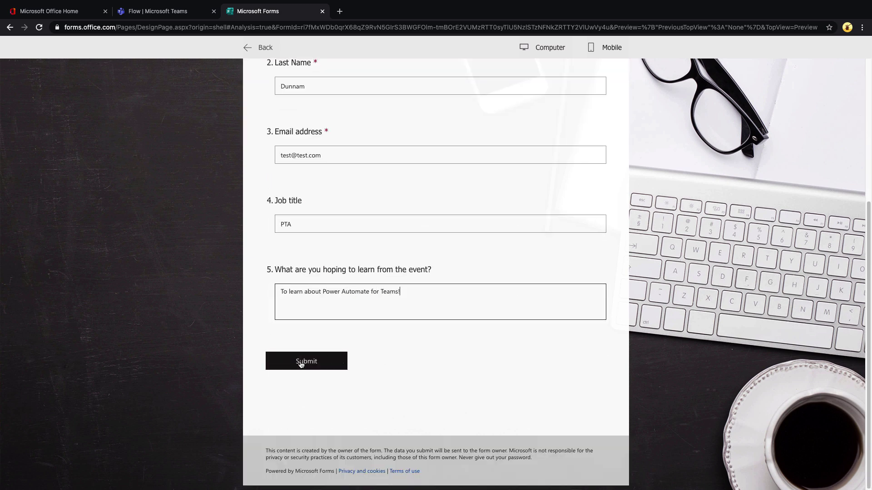
pyautogui.click(302, 363)
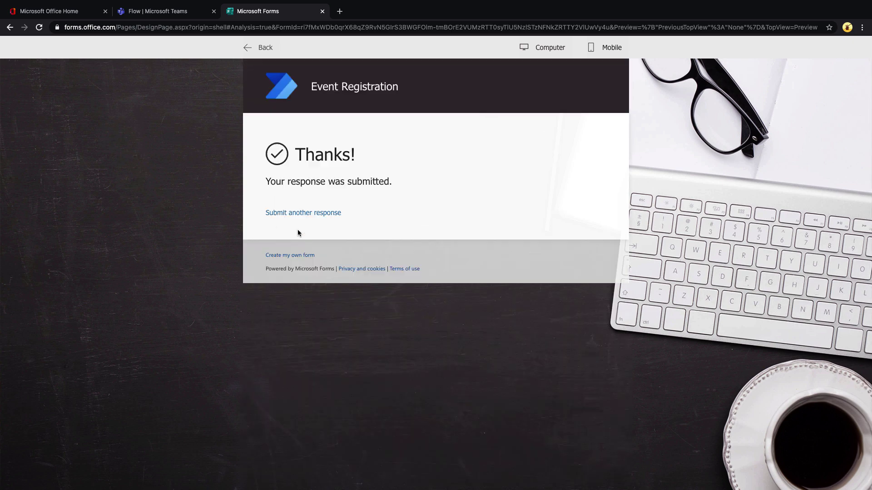
# Back in the Flow app, open Event Reg to Teams and view its most recent run.
pyautogui.click(176, 14)
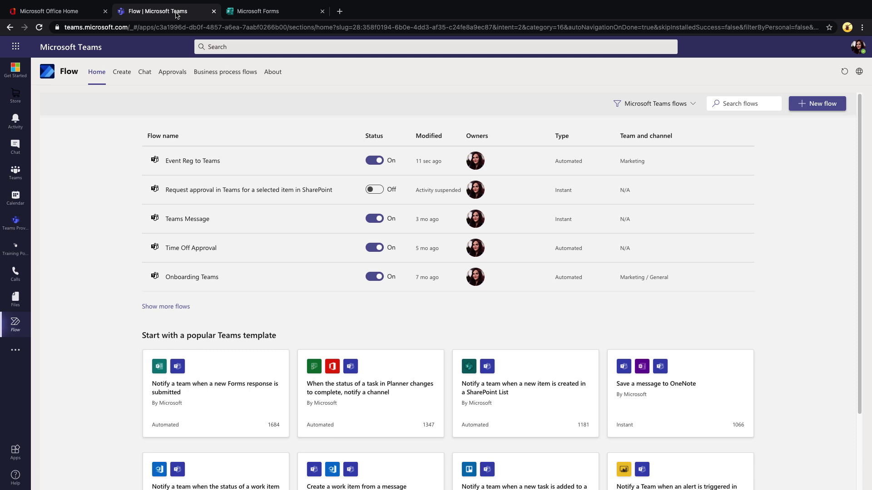
pyautogui.click(181, 163)
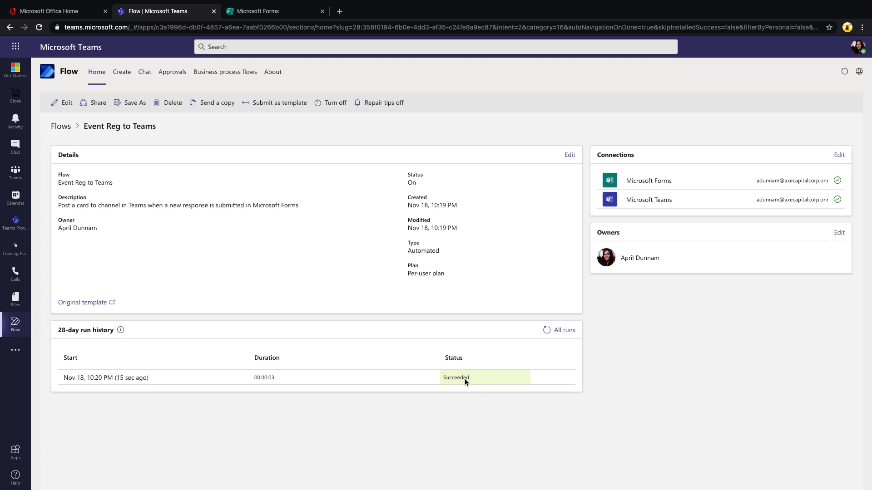
pyautogui.click(104, 378)
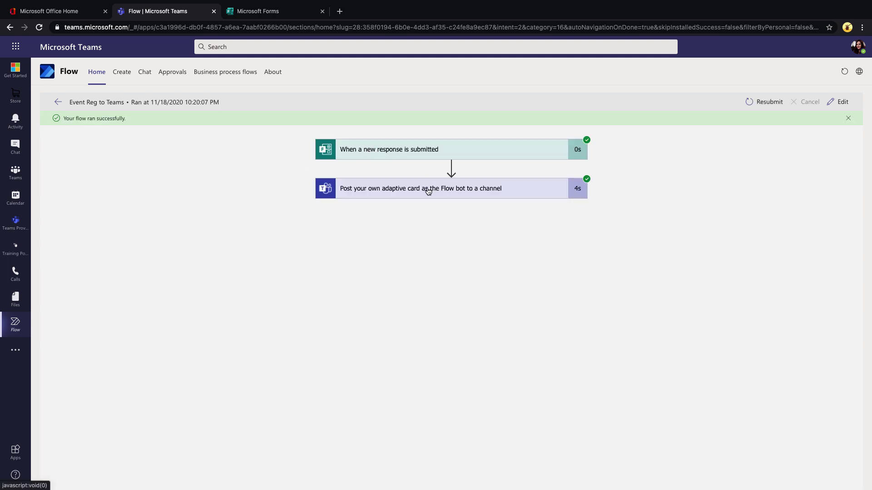
# Open the Marketing team's General channel to see the posted Forms response card.
pyautogui.click(24, 175)
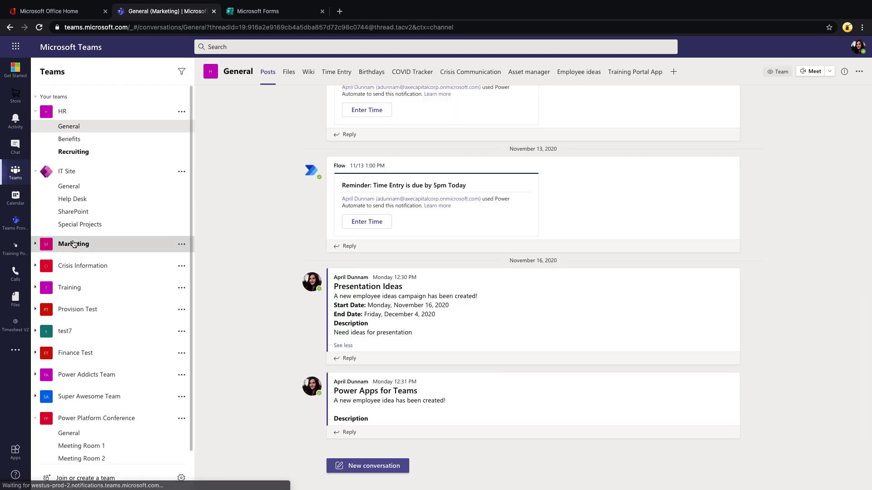
pyautogui.click(72, 244)
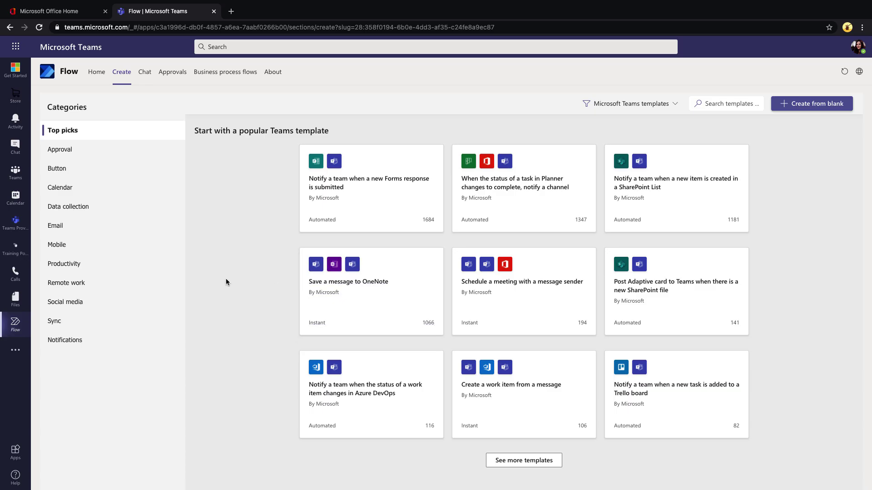
# Browse the Calendar, Productivity and Email template categories, settling on Calendar.
pyautogui.click(62, 192)
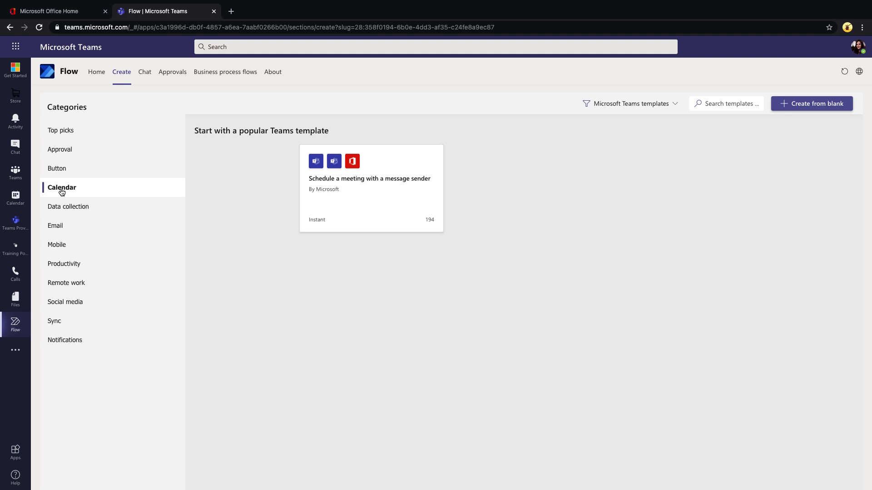
pyautogui.click(69, 270)
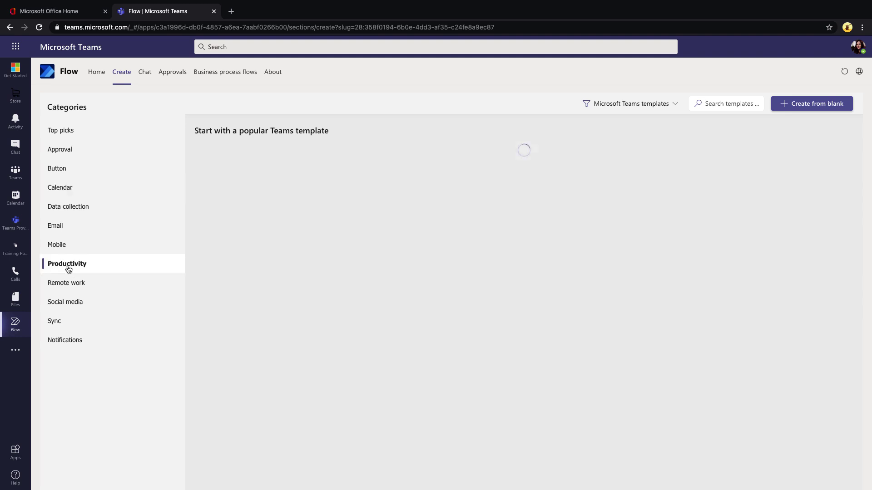
pyautogui.click(65, 226)
pyautogui.click(63, 190)
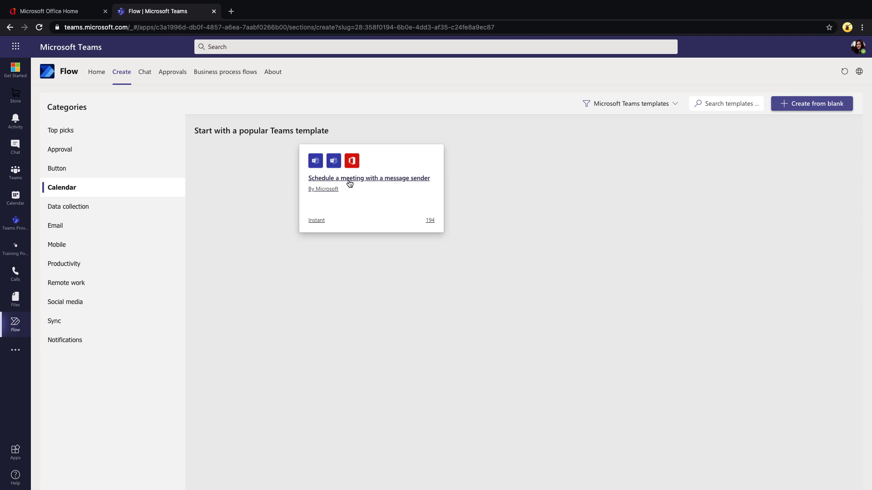
# Start a flow from the Schedule a meeting template and name it 'Schedule 1:1'.
pyautogui.click(350, 181)
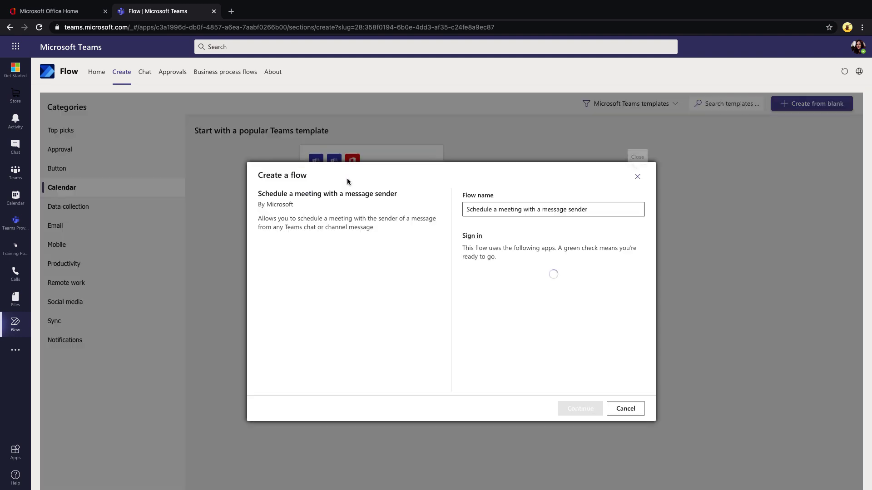
pyautogui.click(489, 209)
pyautogui.tripleClick(489, 209)
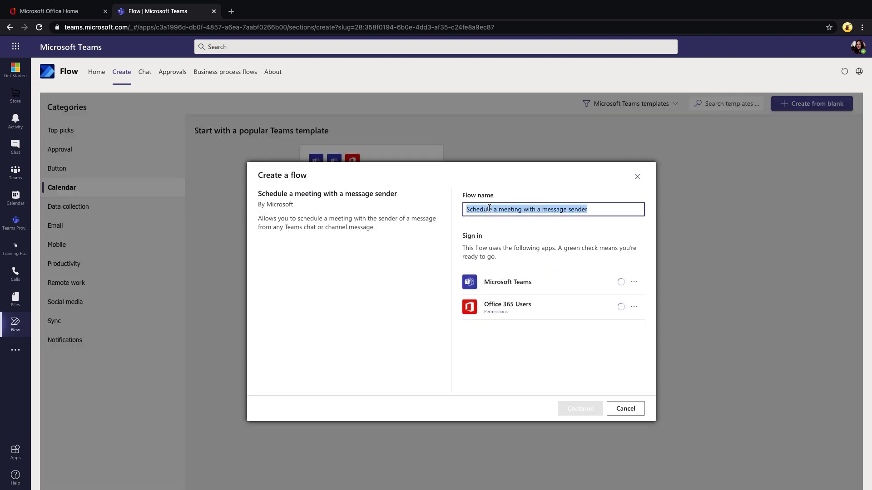
pyautogui.write('Schedule 1:1')
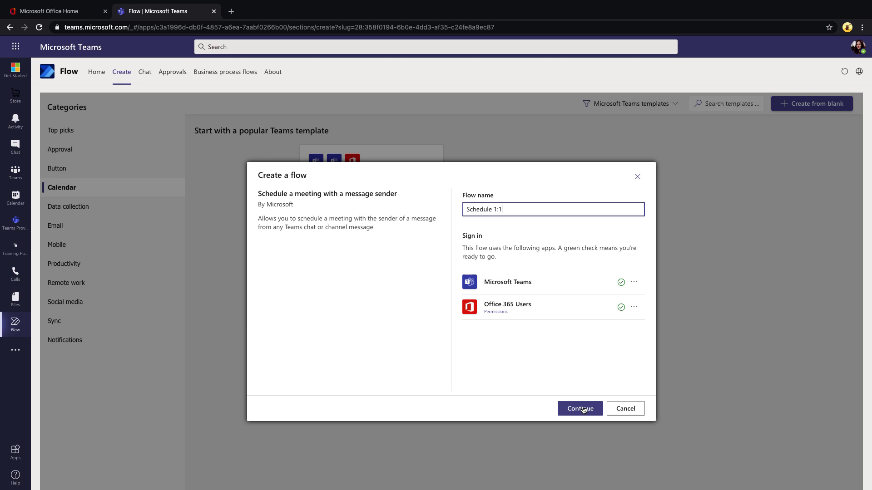
pyautogui.click(581, 409)
# Use the main Calendar and Central Standard Time, create the flow, and return to the Home list.
pyautogui.click(631, 209)
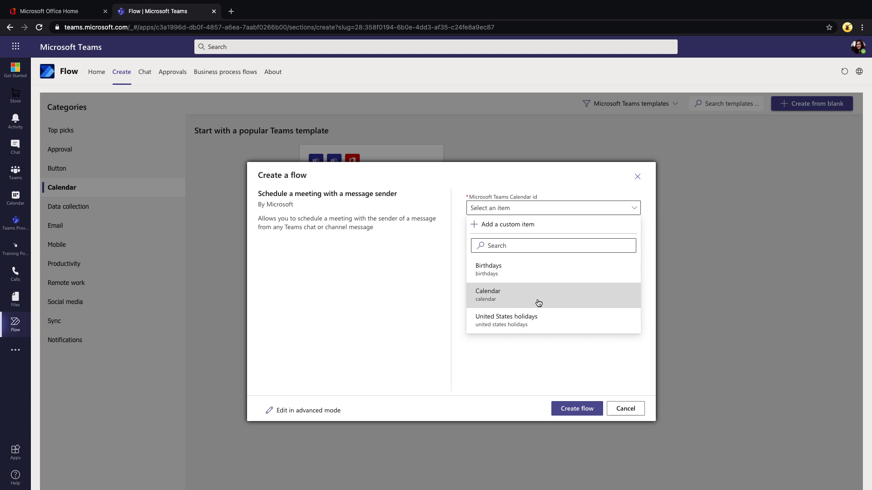
pyautogui.click(499, 298)
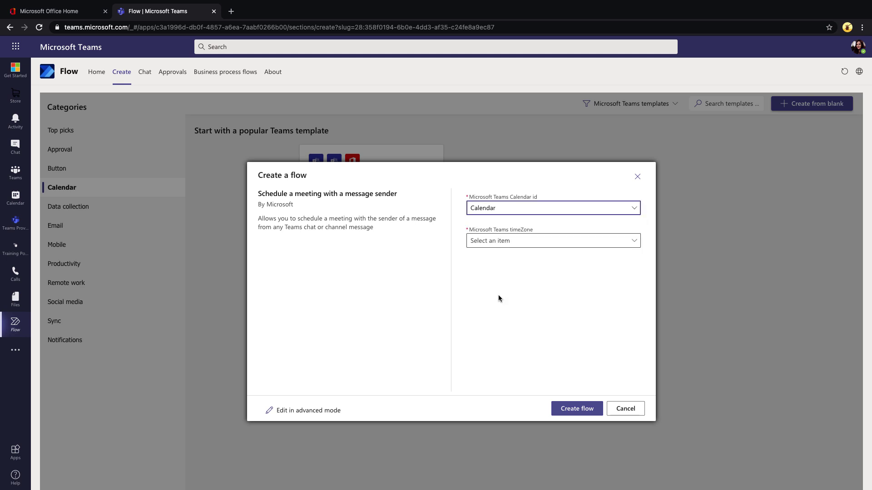
pyautogui.click(630, 241)
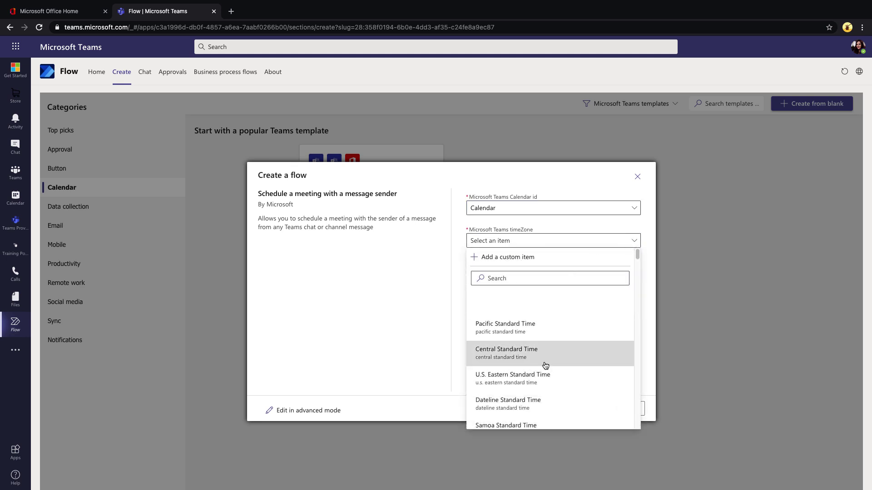
pyautogui.click(544, 361)
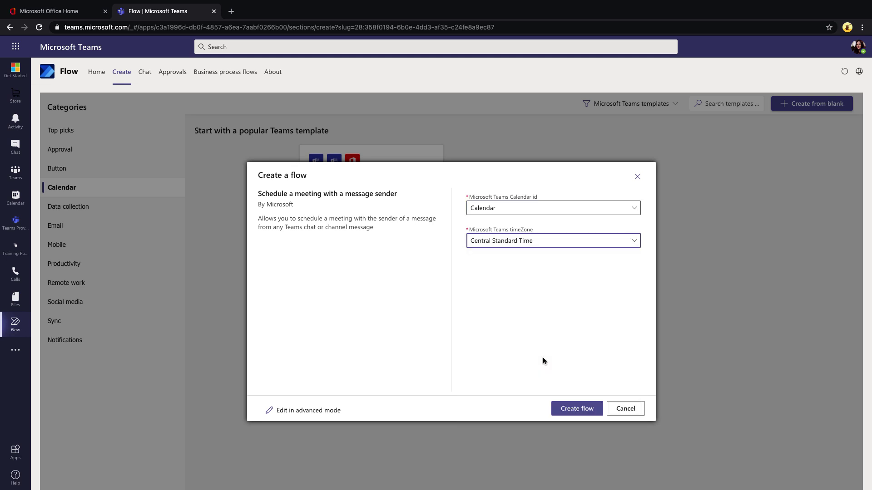
pyautogui.click(574, 411)
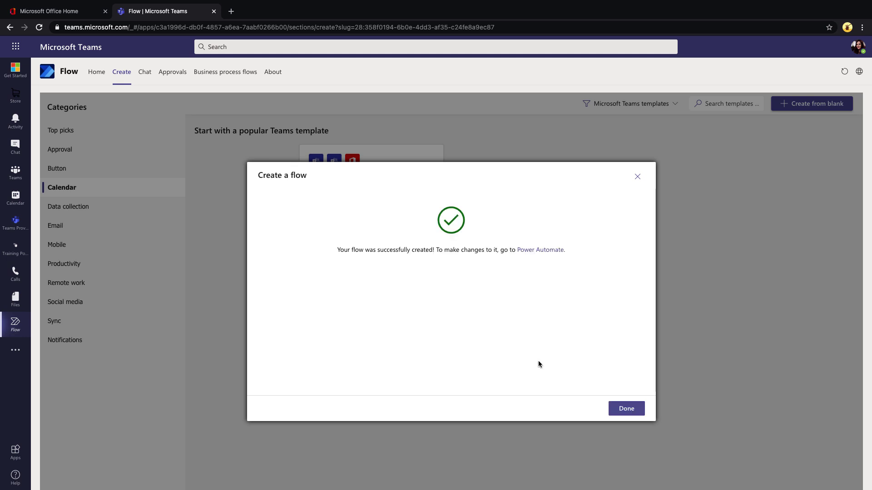
pyautogui.click(627, 409)
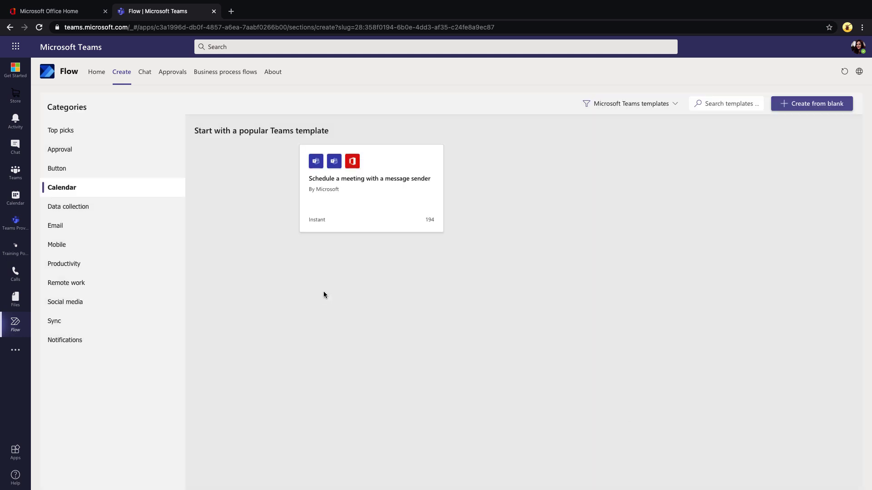
pyautogui.click(101, 79)
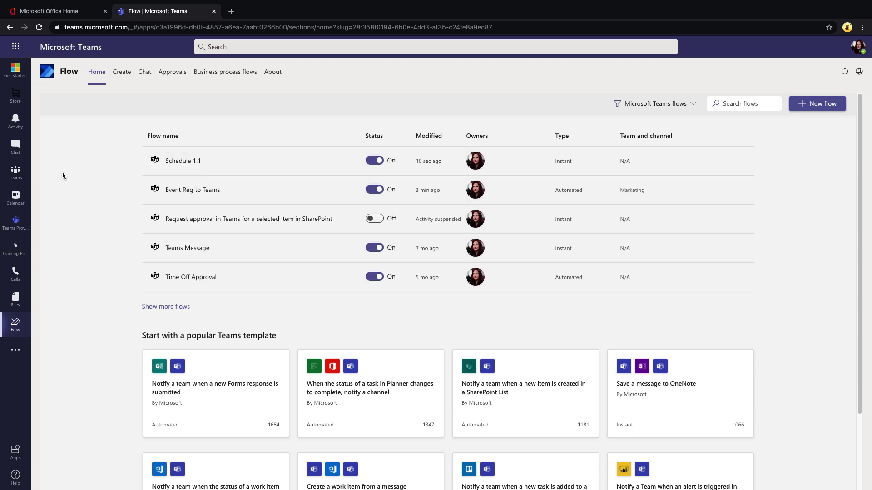
# Open the chat conversation with a colleague.
pyautogui.click(15, 146)
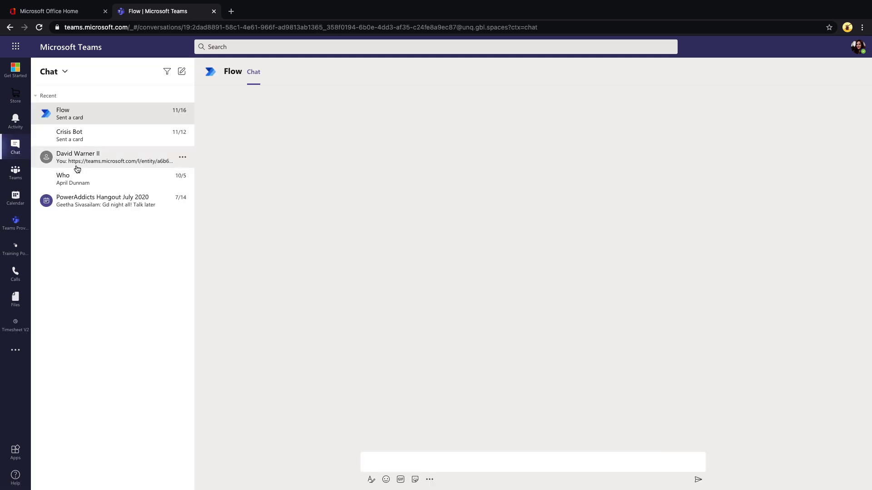
pyautogui.click(77, 164)
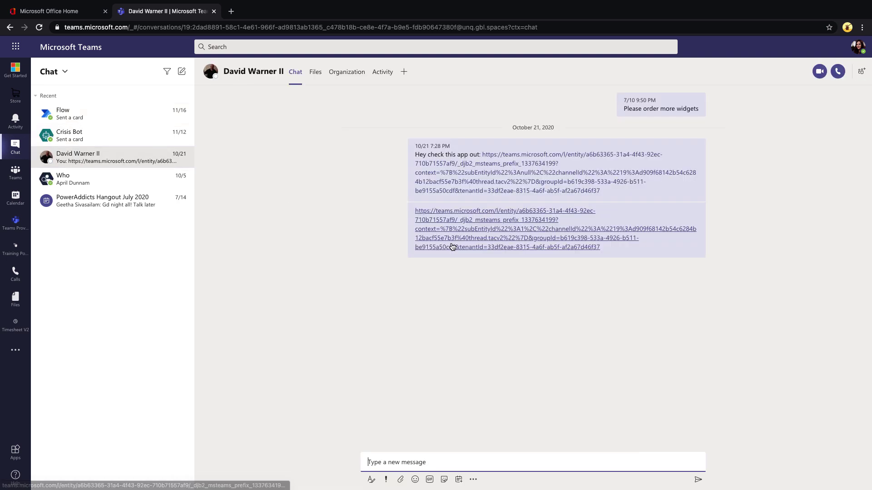
pyautogui.moveTo(707, 143)
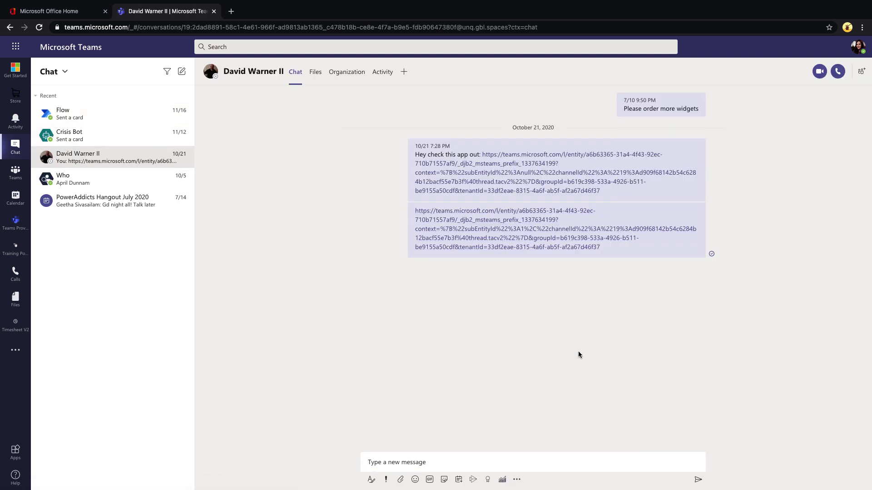
pyautogui.click(491, 462)
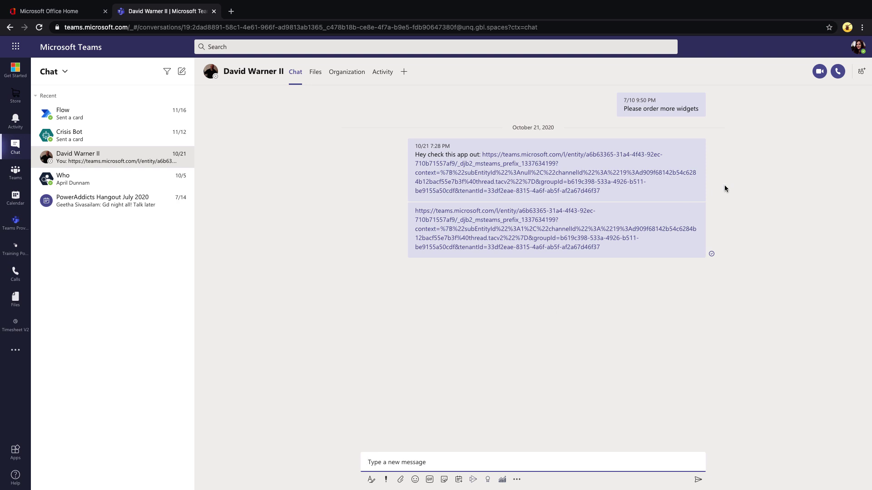
# Run Schedule 1:1 from the first message's More actions menu.
pyautogui.moveTo(699, 146)
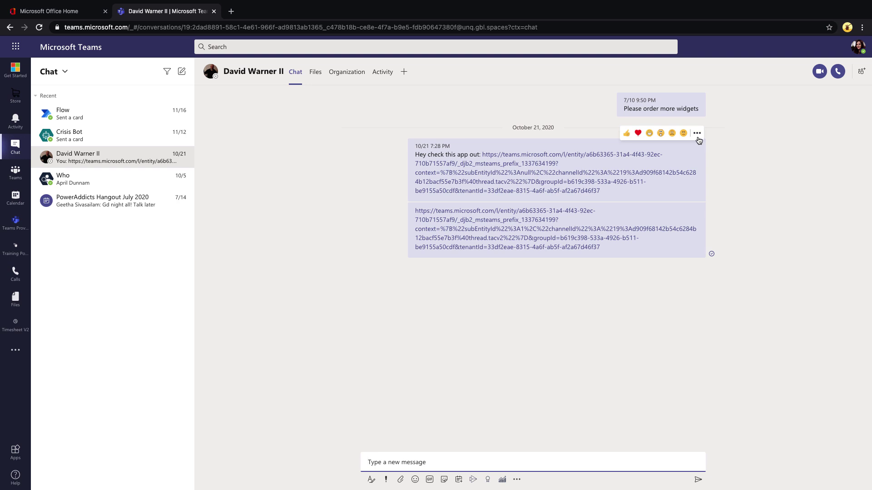
pyautogui.click(698, 139)
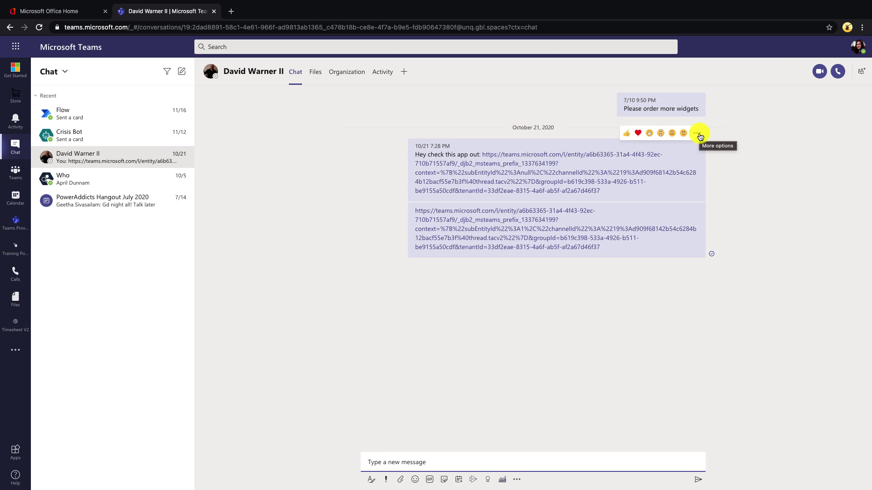
pyautogui.click(700, 136)
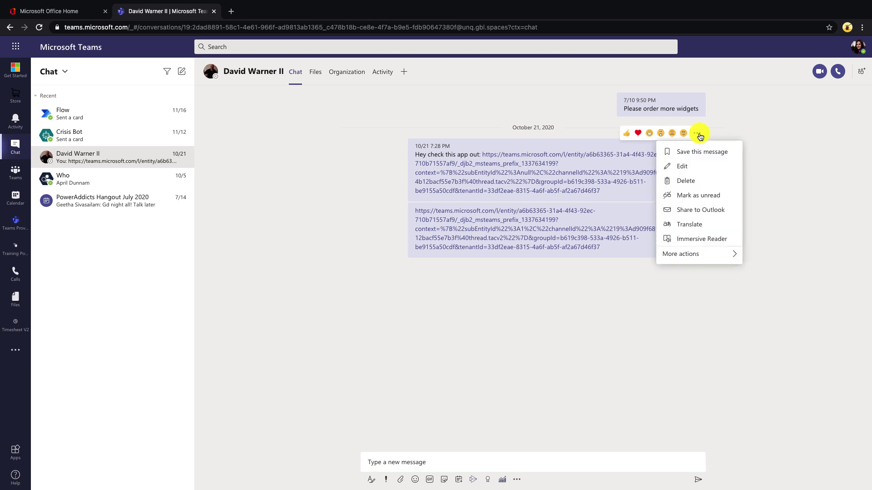
pyautogui.moveTo(712, 255)
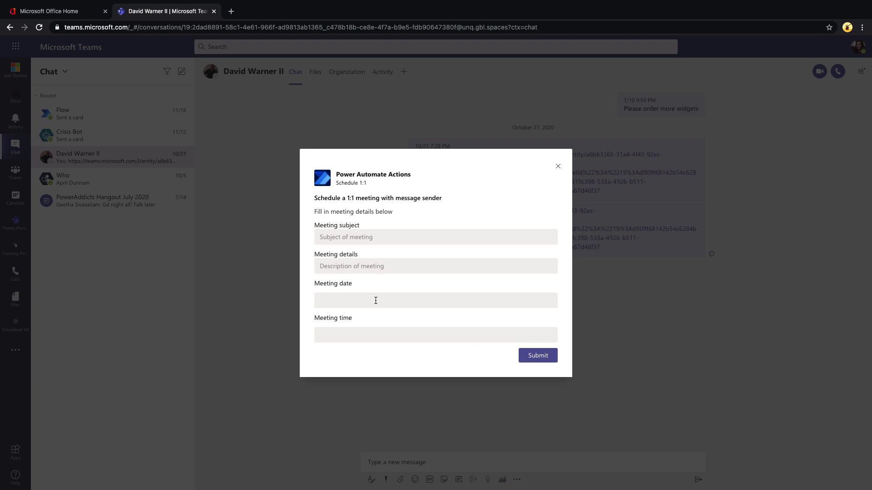
# Enter a '1:1 with' subject naming the colleague and details 'Following up per our Teams chat for a 1:1'.
pyautogui.click(351, 237)
pyautogui.write('1:1 with April')
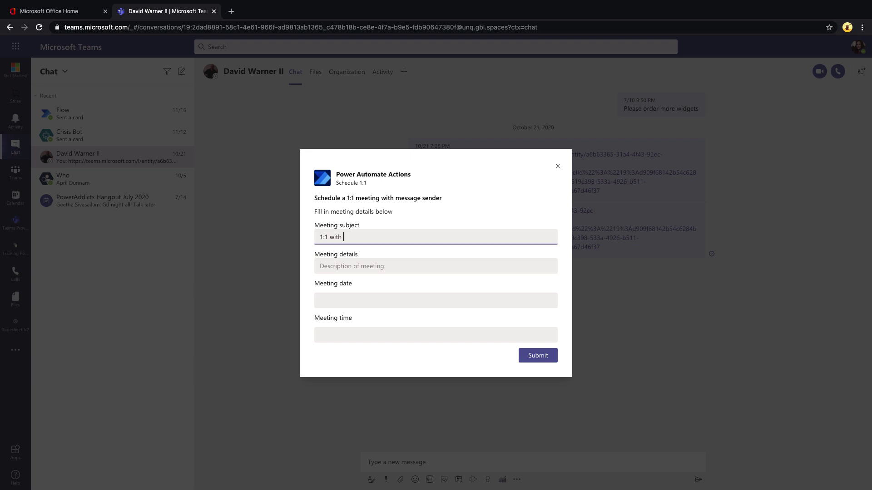
pyautogui.press('Tab')
pyautogui.write('Following up per our Teams chat for a 1:1')
# Set the meeting date to November 20 and the time to 1:30 PM.
pyautogui.press('Tab')
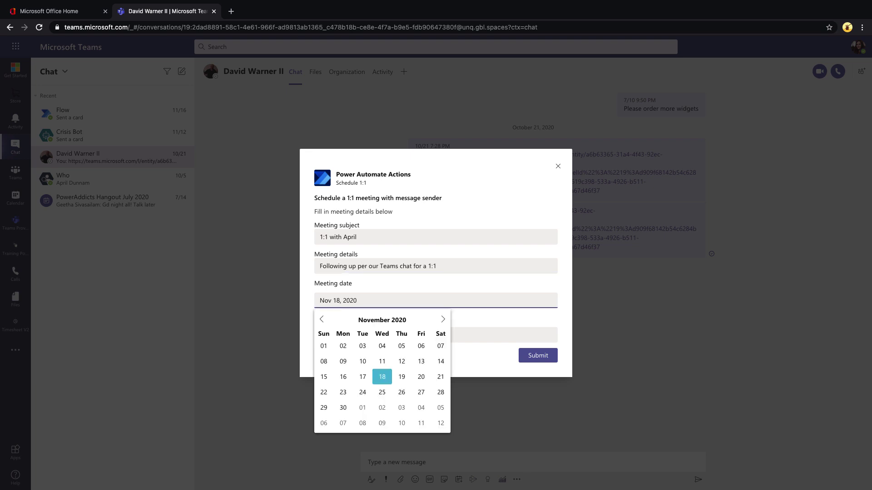
pyautogui.click(421, 377)
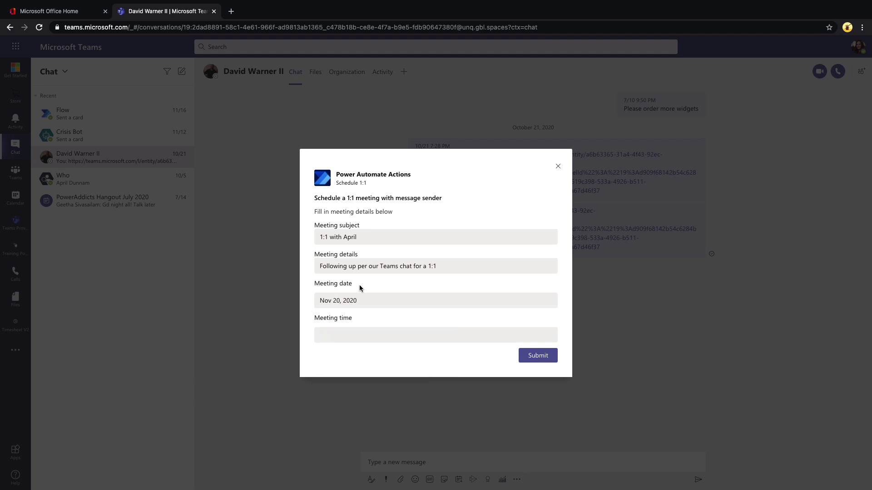
pyautogui.click(344, 335)
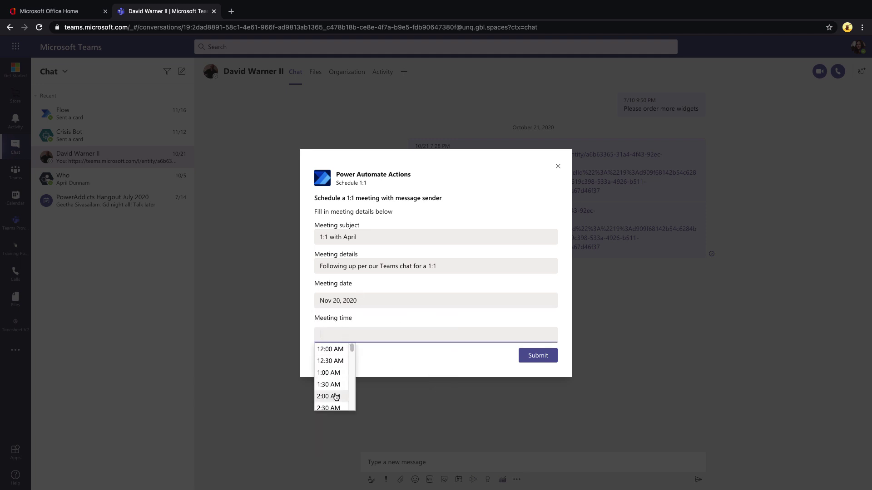
pyautogui.moveTo(352, 351); pyautogui.dragTo(351, 381)
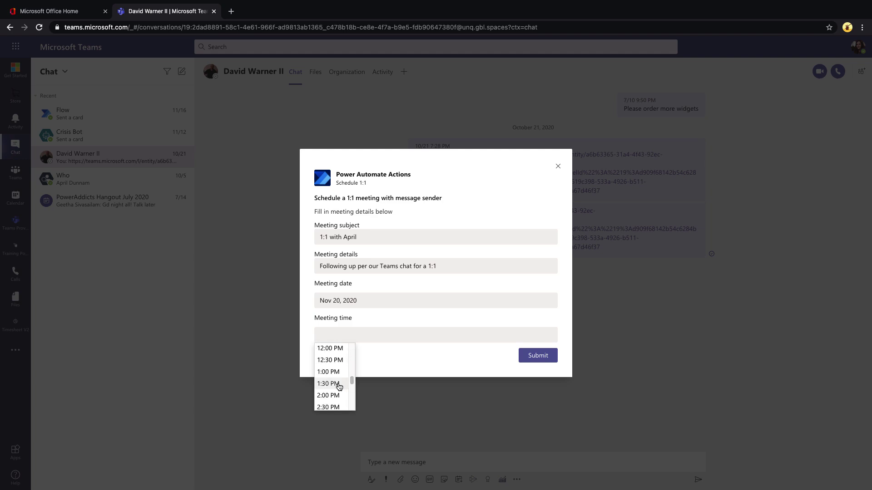
pyautogui.click(333, 384)
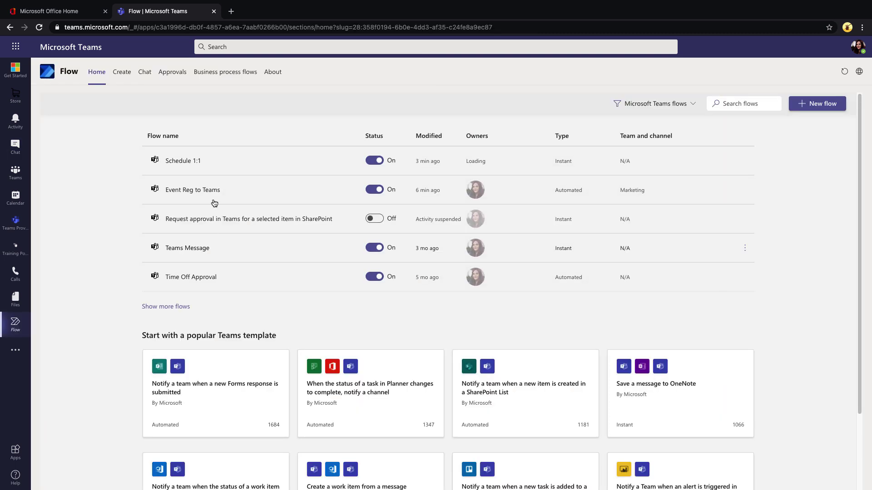
# Open the Schedule 1:1 flow's latest successful run and inspect the trigger's inputs and outputs.
pyautogui.click(182, 162)
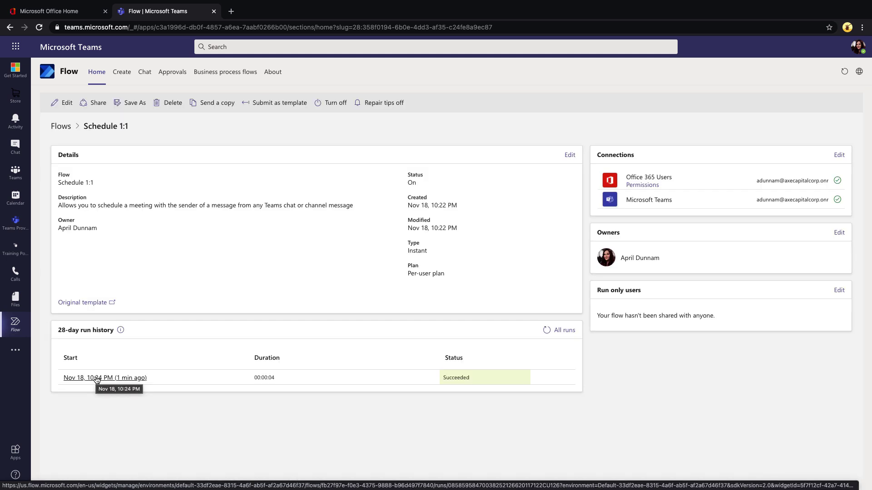
pyautogui.click(96, 379)
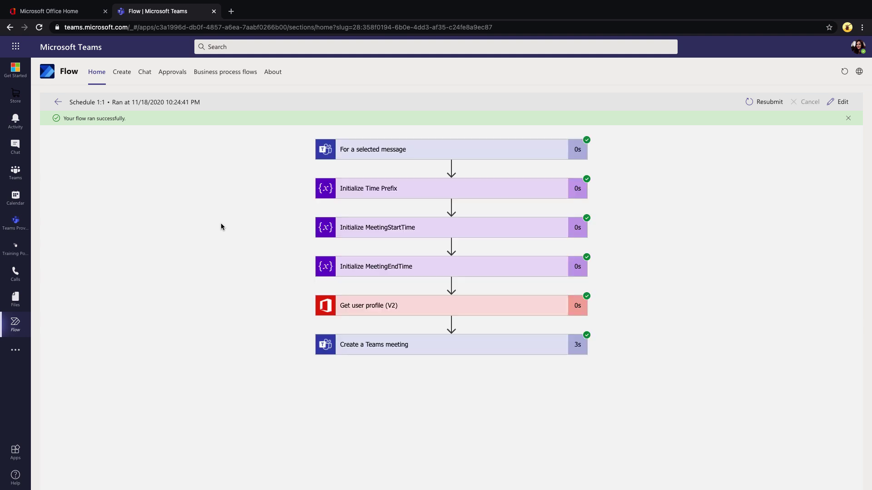
pyautogui.click(353, 151)
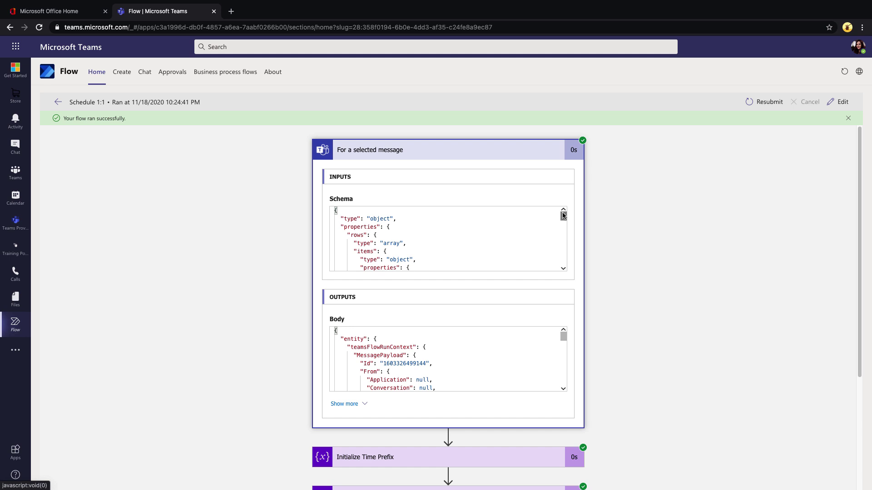
pyautogui.moveTo(563, 216); pyautogui.dragTo(563, 230)
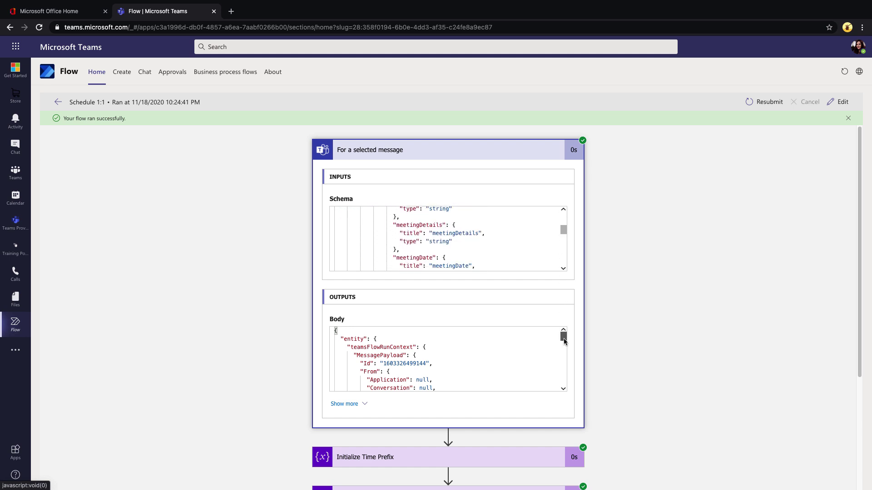
pyautogui.moveTo(563, 336); pyautogui.dragTo(562, 357)
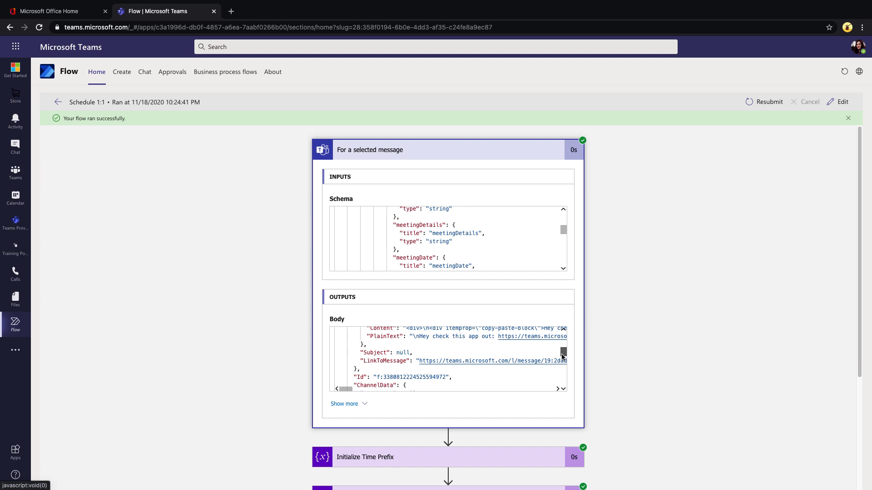
pyautogui.scroll(-5, 562, 357)
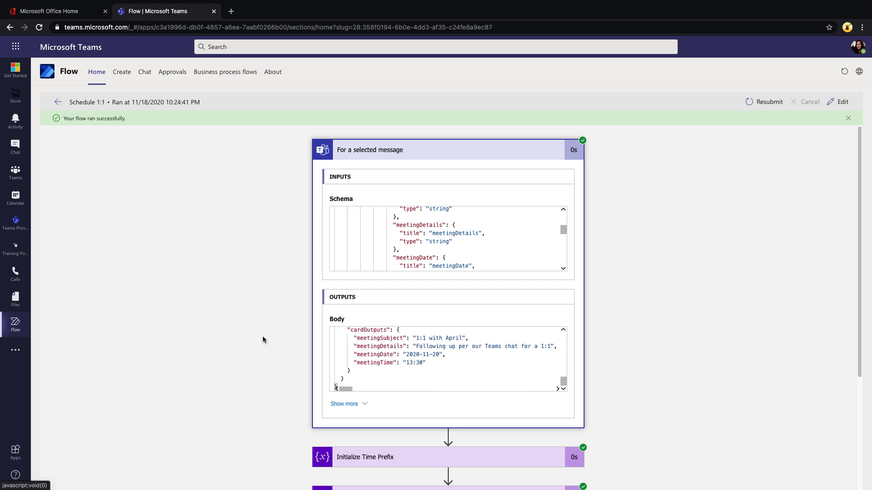
pyautogui.scroll(-10, 251, 329)
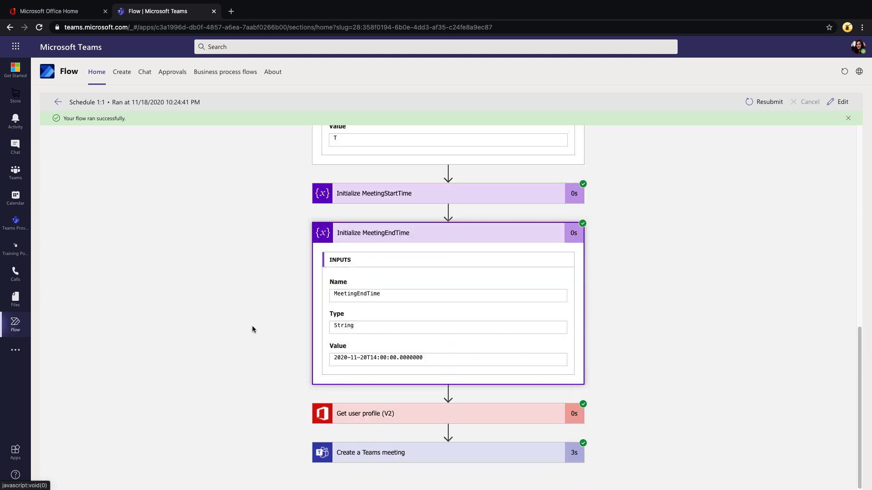
# Review the Get user profile (V2) and Create a Teams meeting step details, then open Calendar.
pyautogui.click(362, 413)
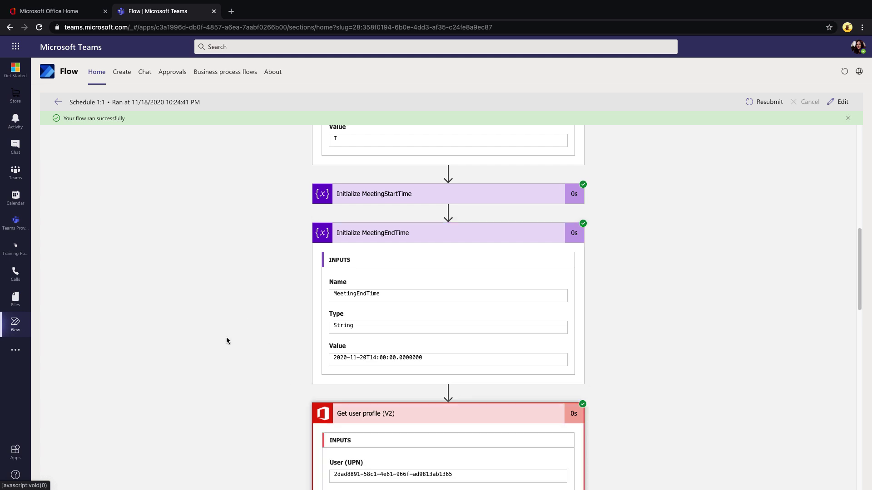
pyautogui.scroll(-7, 226, 340)
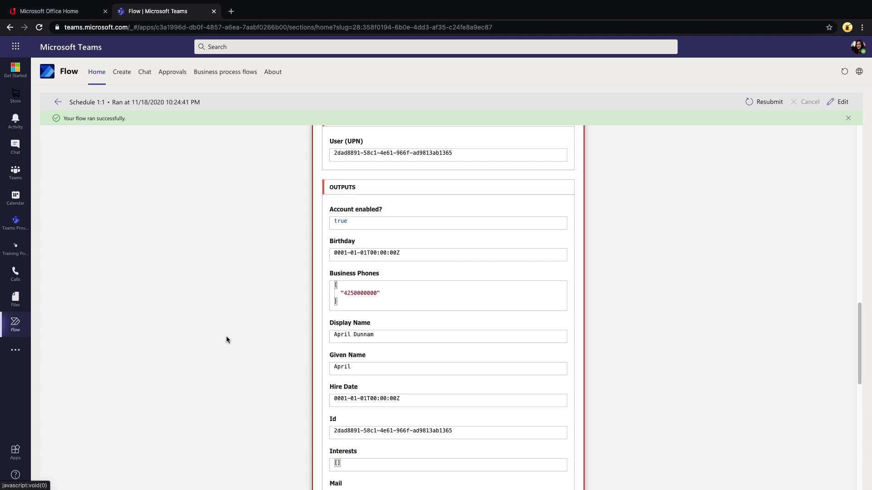
pyautogui.scroll(-4, 226, 340)
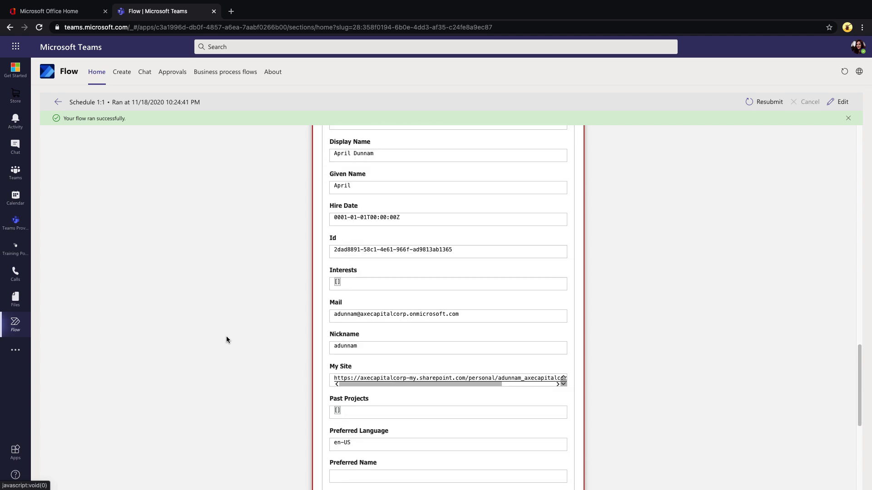
pyautogui.scroll(-6, 226, 339)
pyautogui.scroll(-8, 240, 359)
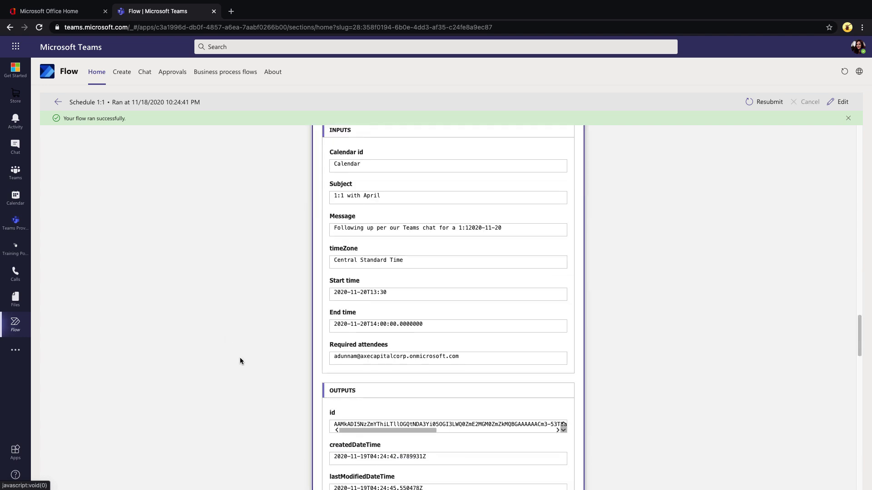
pyautogui.scroll(3, 240, 358)
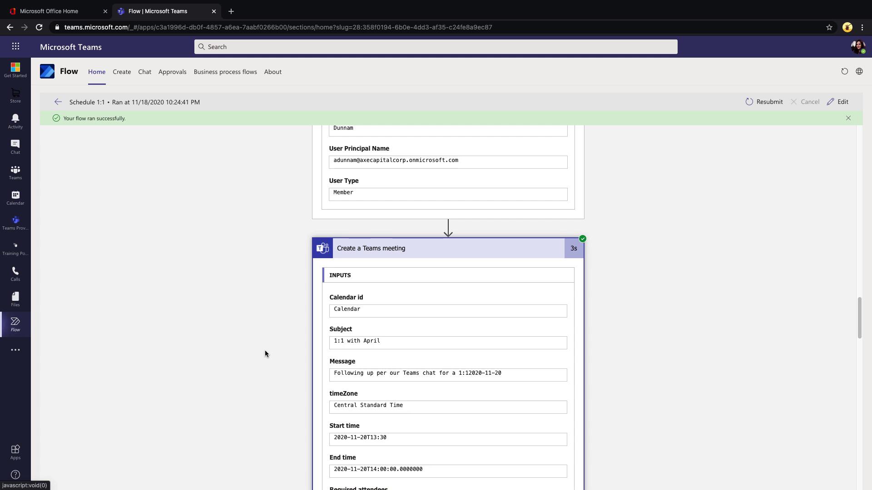
pyautogui.scroll(1, 264, 350)
pyautogui.scroll(-3, 265, 348)
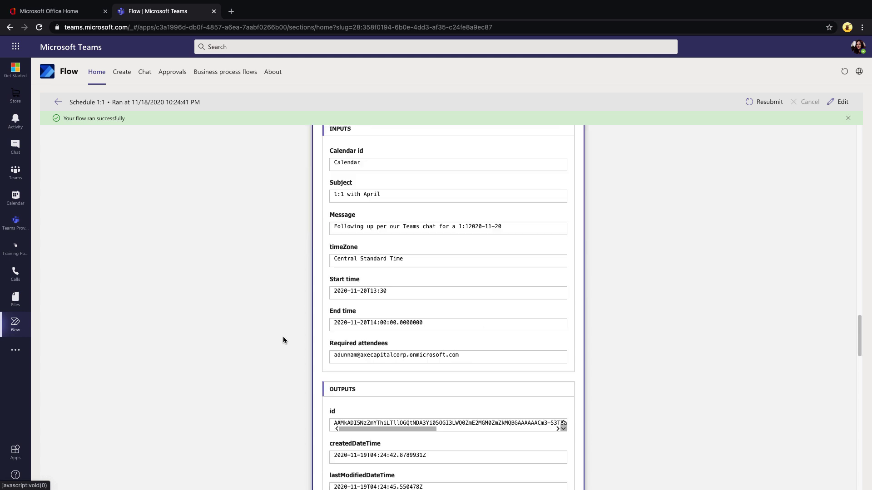
pyautogui.scroll(1, 282, 337)
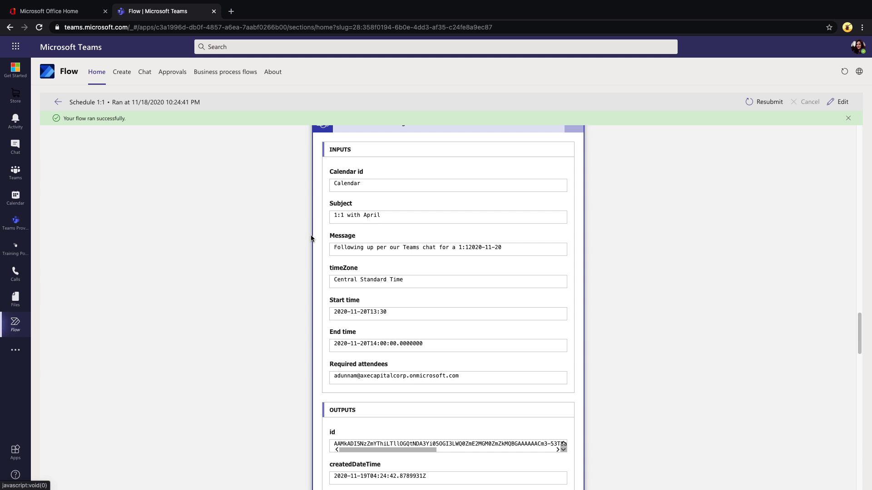
pyautogui.scroll(-2, 310, 235)
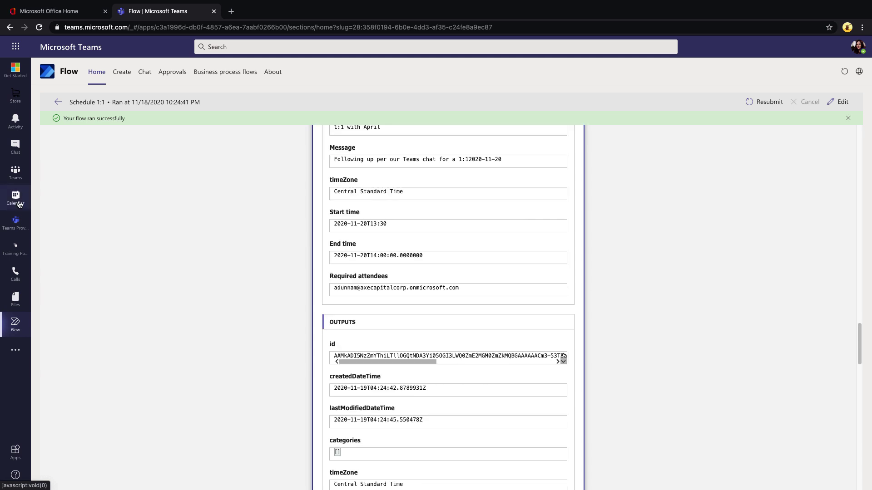
pyautogui.click(16, 199)
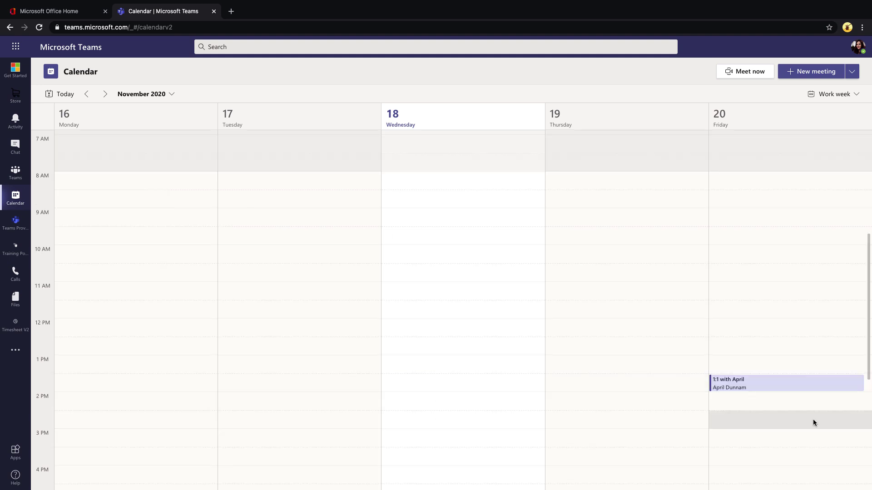
# Open the Friday, November 20 1:1 meeting in Calendar to check its details.
pyautogui.doubleClick(765, 388)
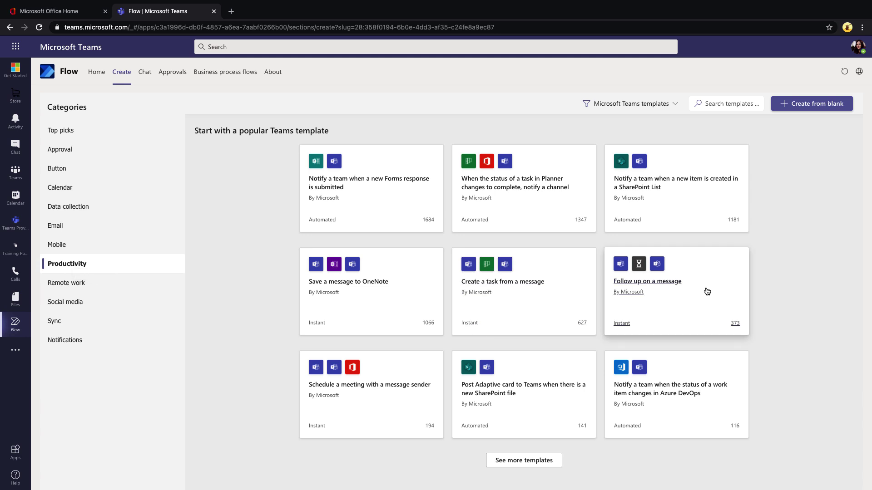
# Create a flow from the Follow up on a message template using the Microsoft Teams connection.
pyautogui.click(660, 284)
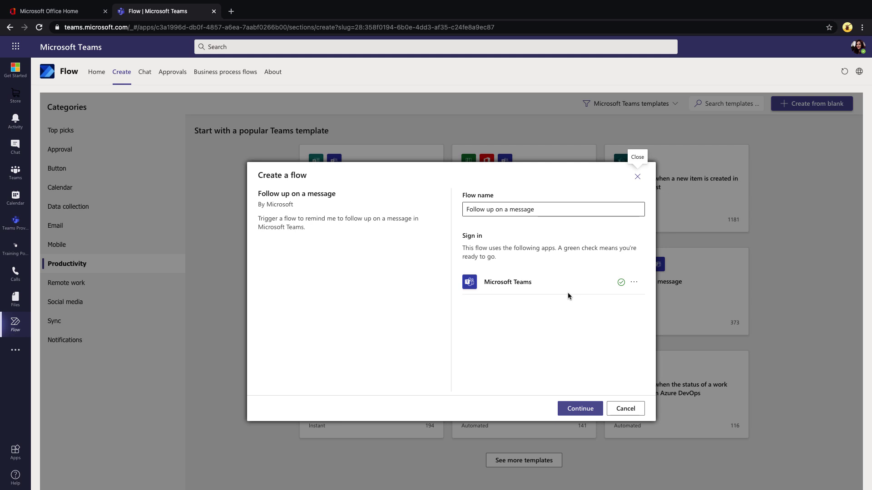
pyautogui.click(585, 415)
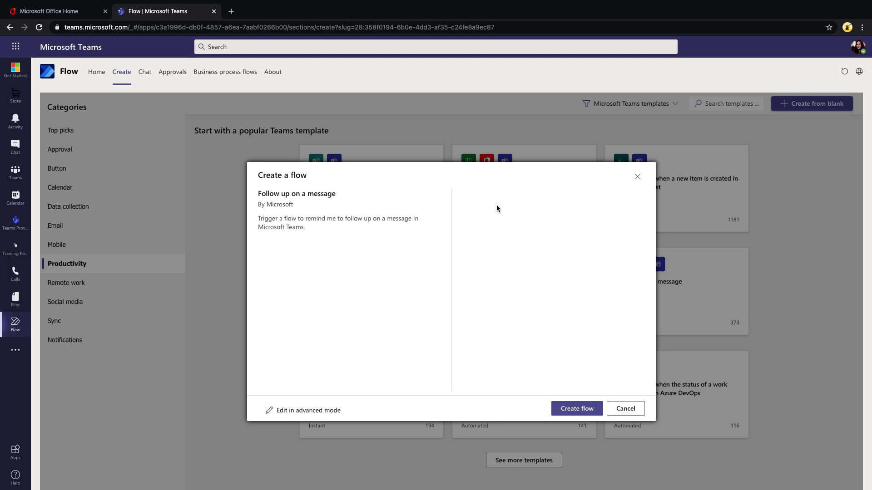
pyautogui.click(203, 281)
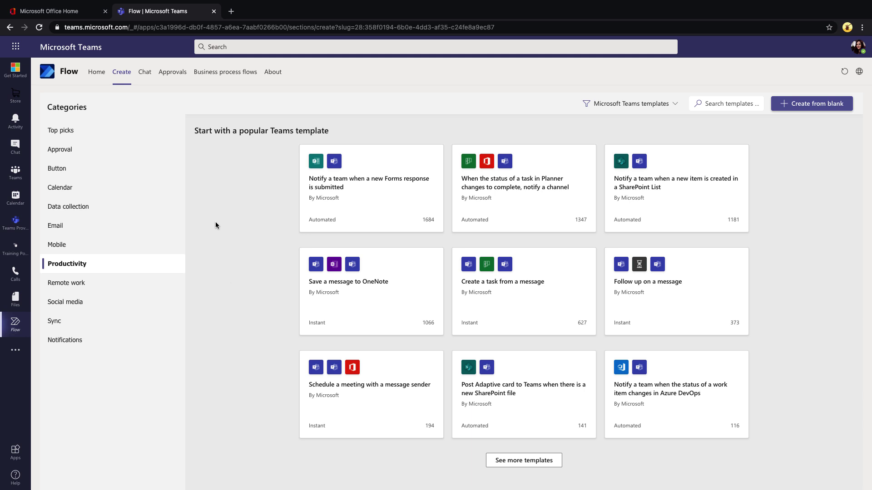
# On the Laptop_1 post in IT Site General, run Follow up on a message with a Tomorrow reminder.
pyautogui.click(22, 182)
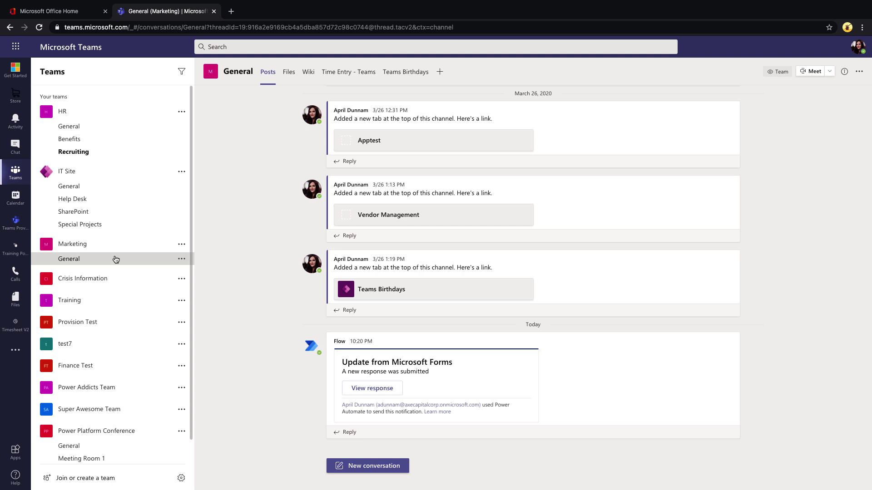
pyautogui.click(69, 186)
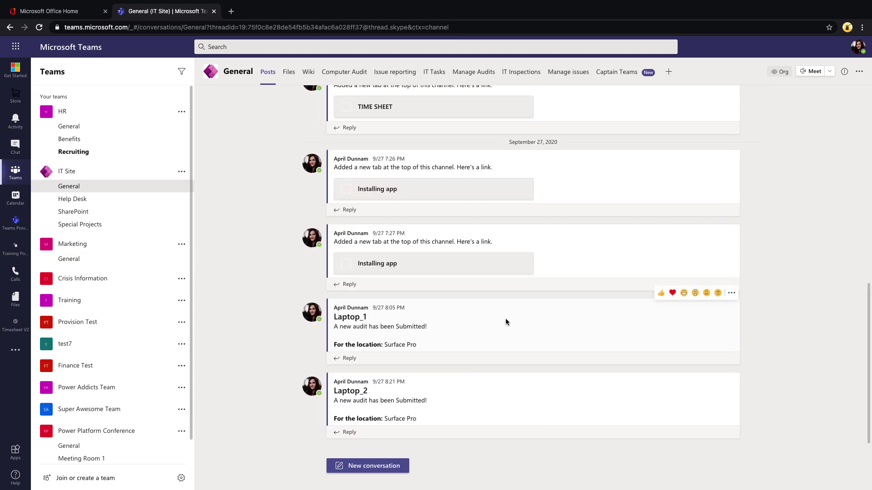
pyautogui.click(733, 294)
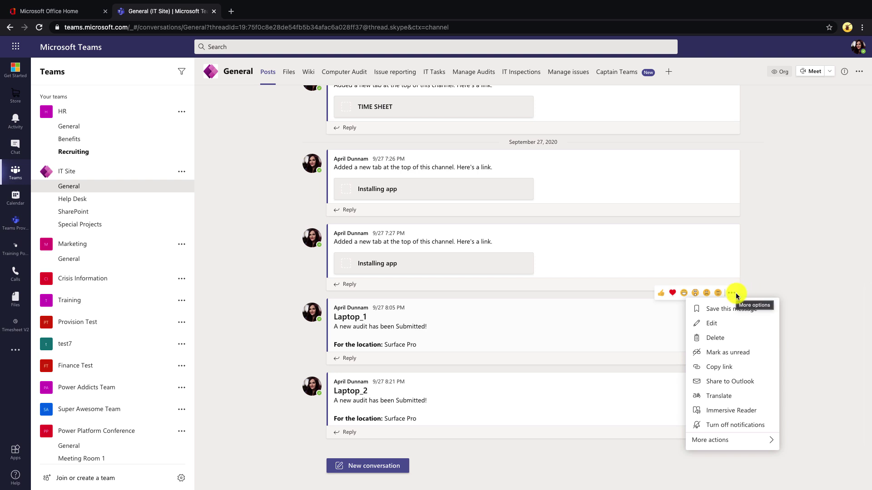
pyautogui.moveTo(755, 440)
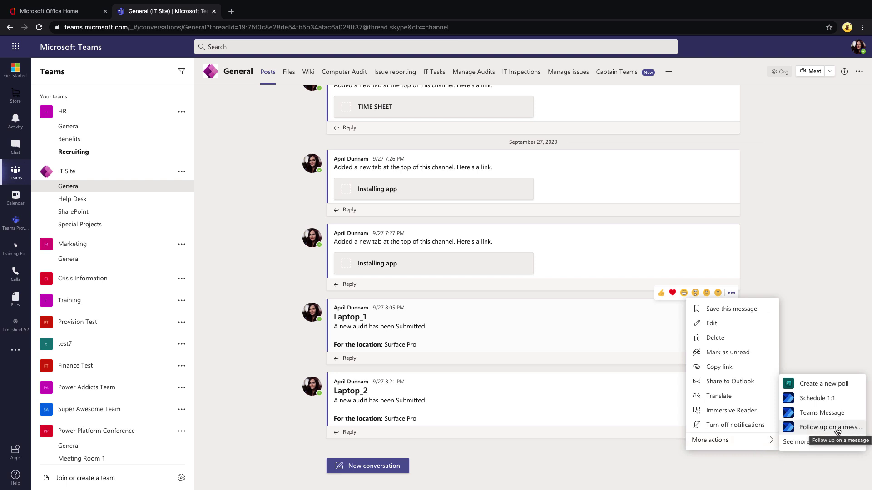
pyautogui.click(831, 427)
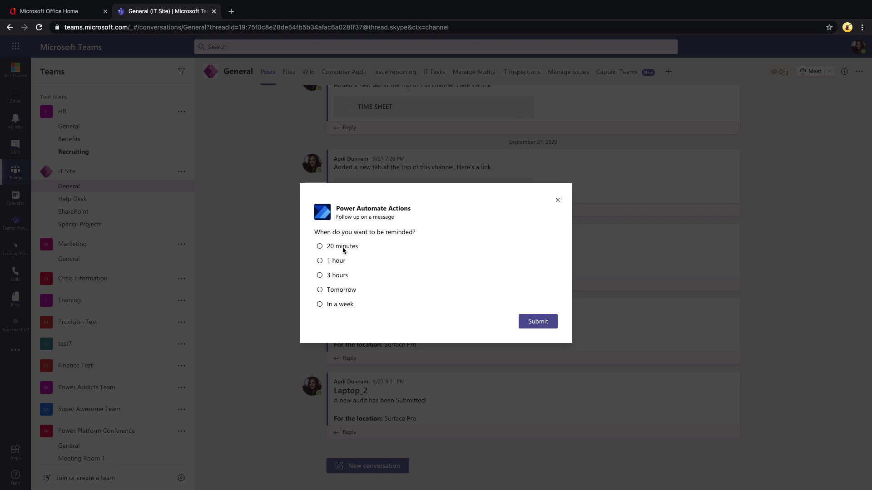
pyautogui.click(320, 291)
pyautogui.click(534, 321)
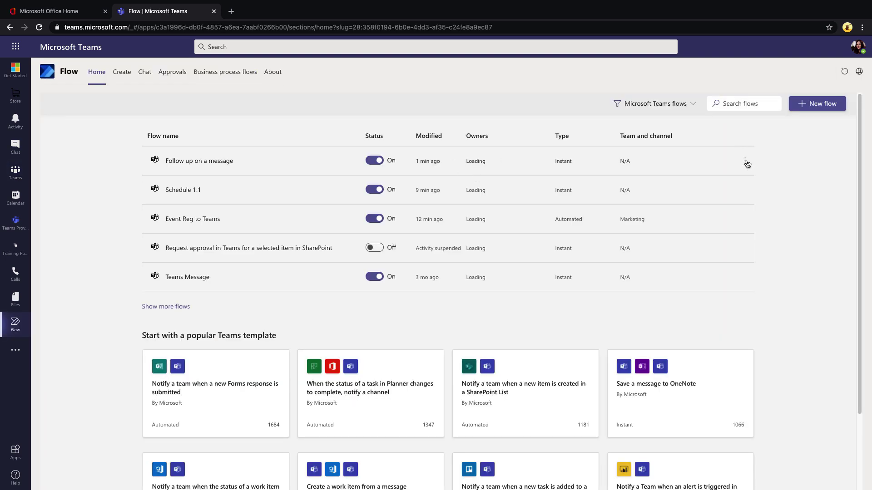
# Choose Edit from the Follow up on a message flow's options menu.
pyautogui.click(746, 162)
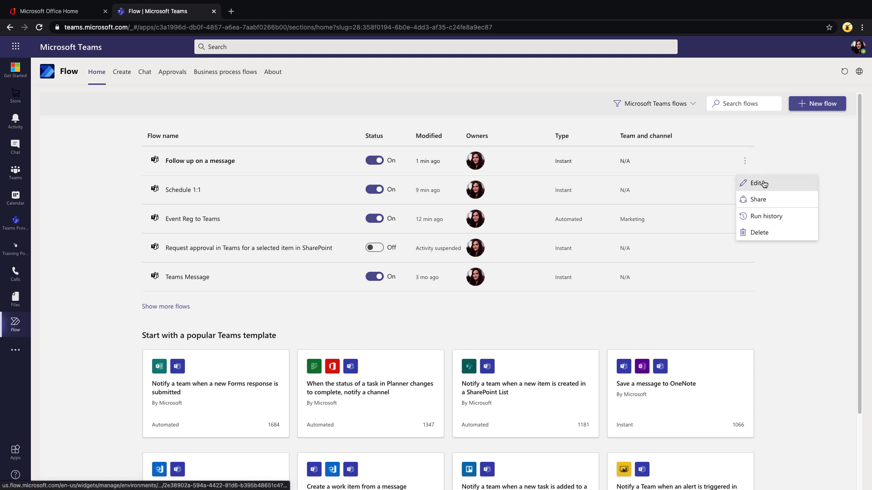
pyautogui.click(764, 184)
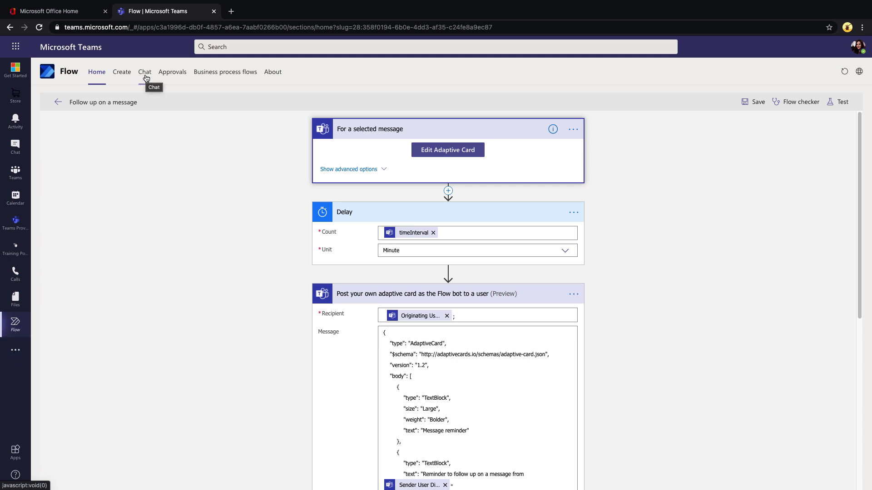
# Scroll through the Flow bot's chat notifications, then switch to the Approvals list.
pyautogui.click(146, 78)
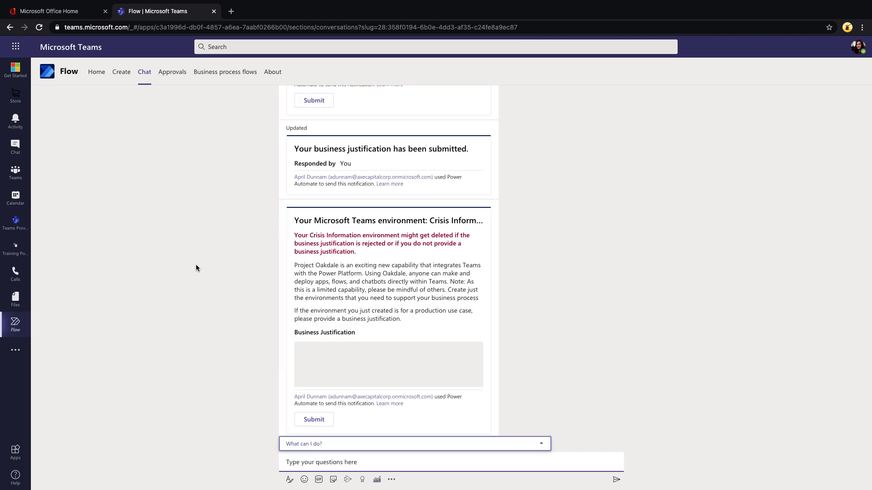
pyautogui.moveTo(867, 426); pyautogui.dragTo(865, 384)
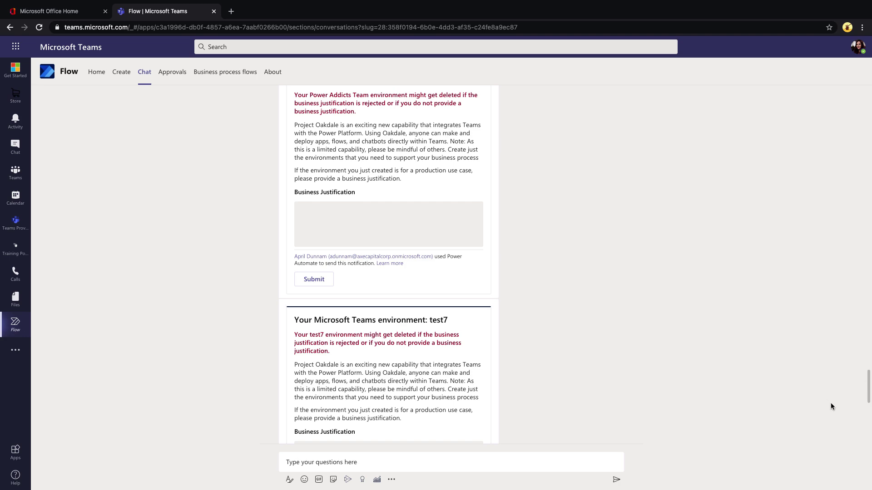
pyautogui.moveTo(868, 391); pyautogui.dragTo(794, 138)
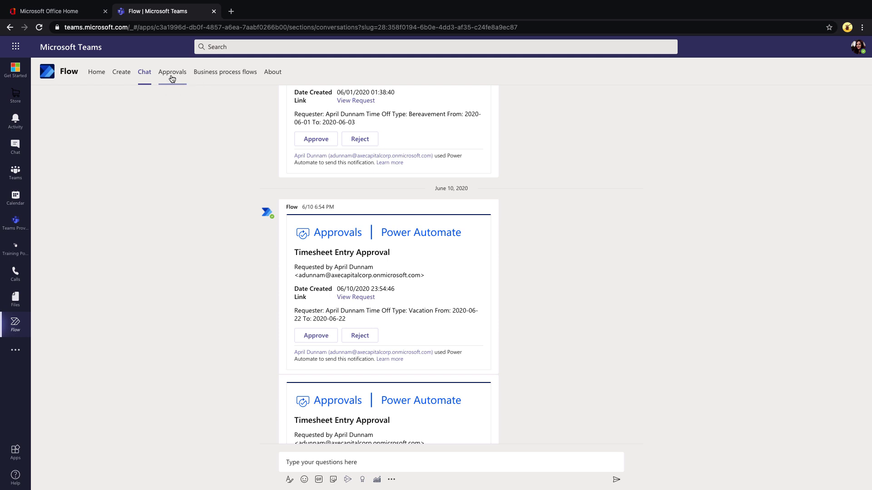
pyautogui.click(172, 73)
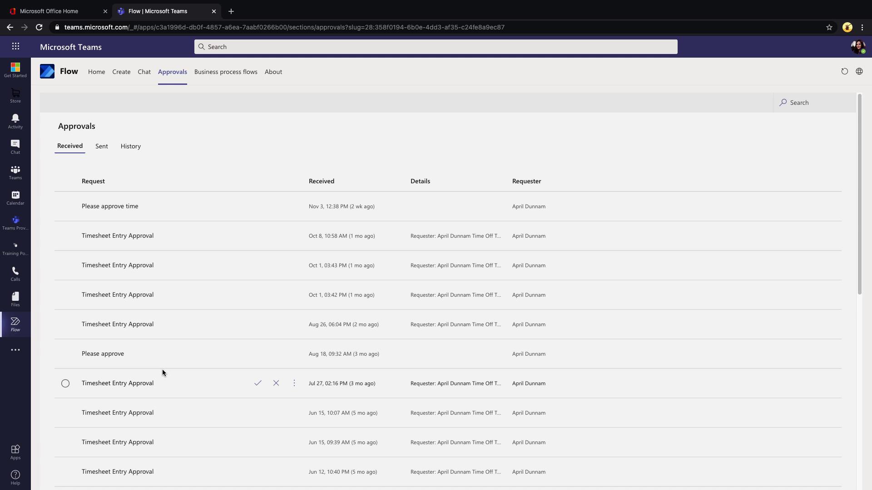